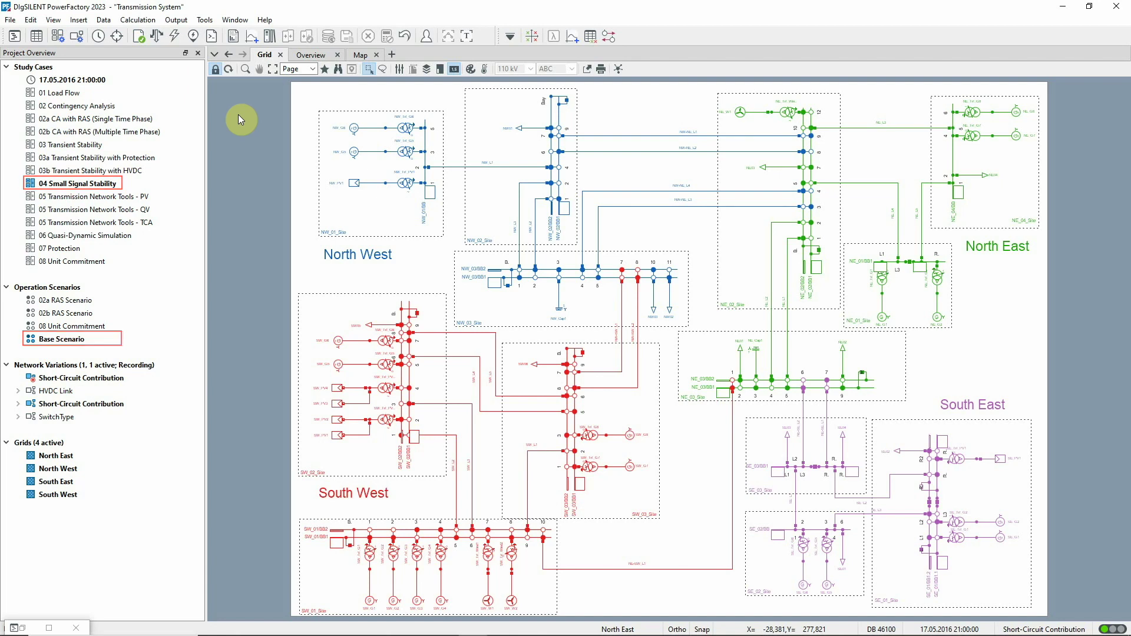
- Hide the Project Overview panel so the Transmission System grid diagram fills the window
left_click(199, 53)
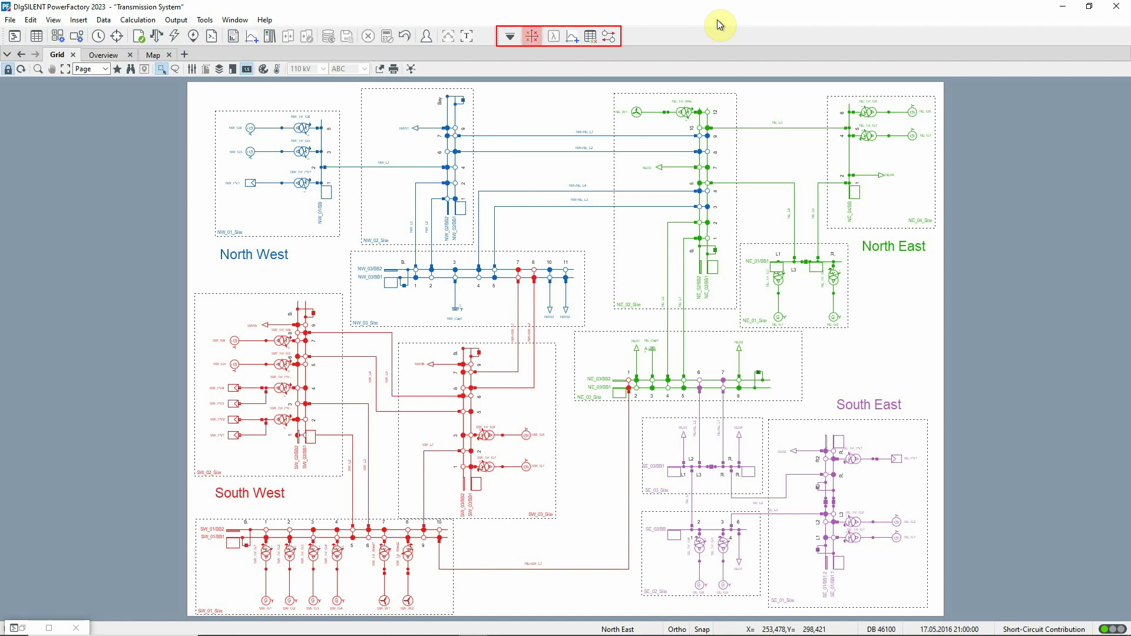
left_click(536, 40)
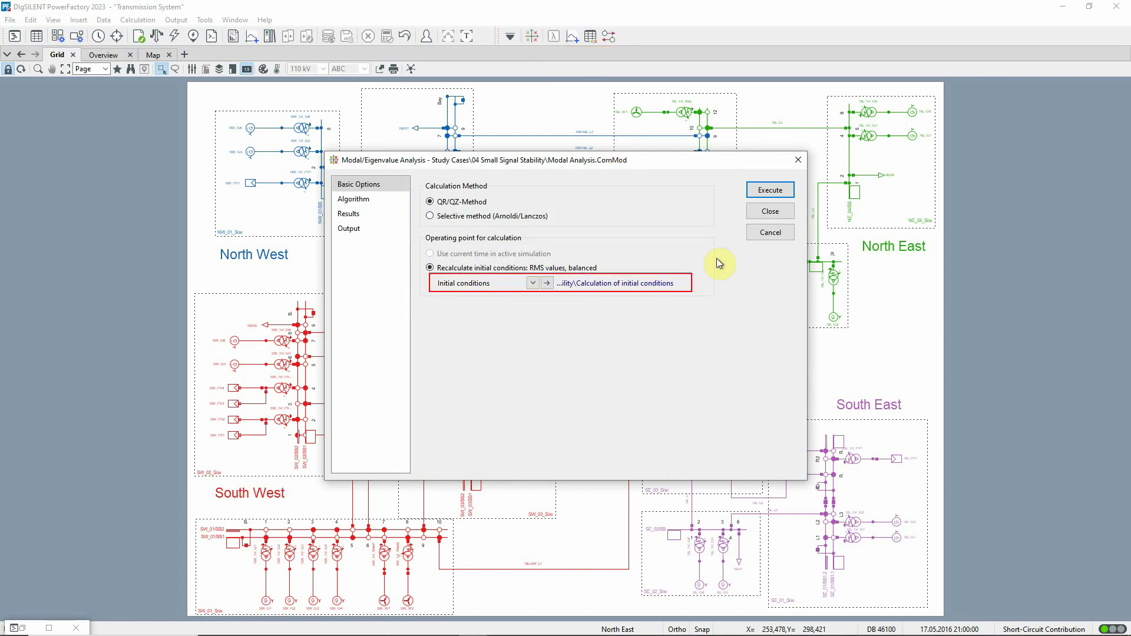
left_click(548, 284)
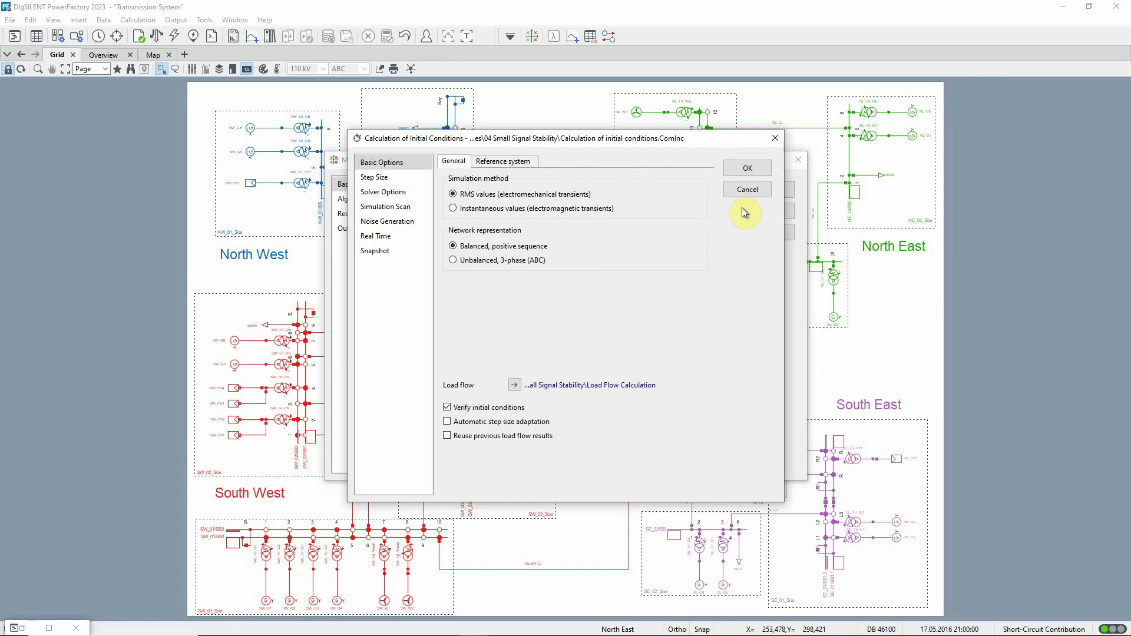
left_click(744, 192)
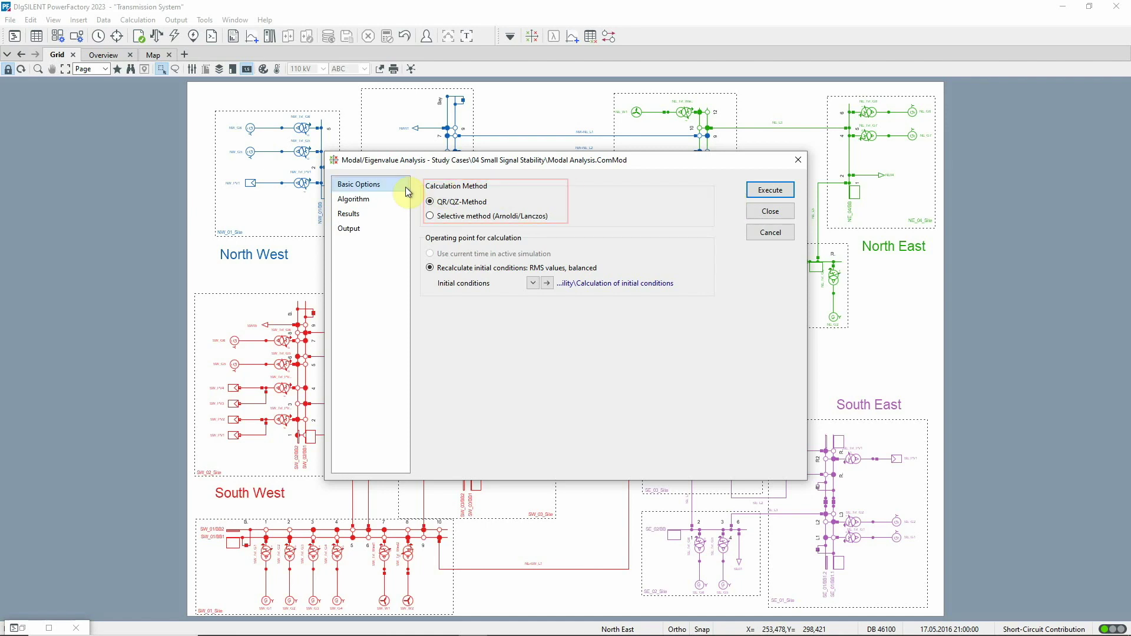
- Review the eigenvalue Algorithm and Results settings, then run the modal analysis
left_click(355, 200)
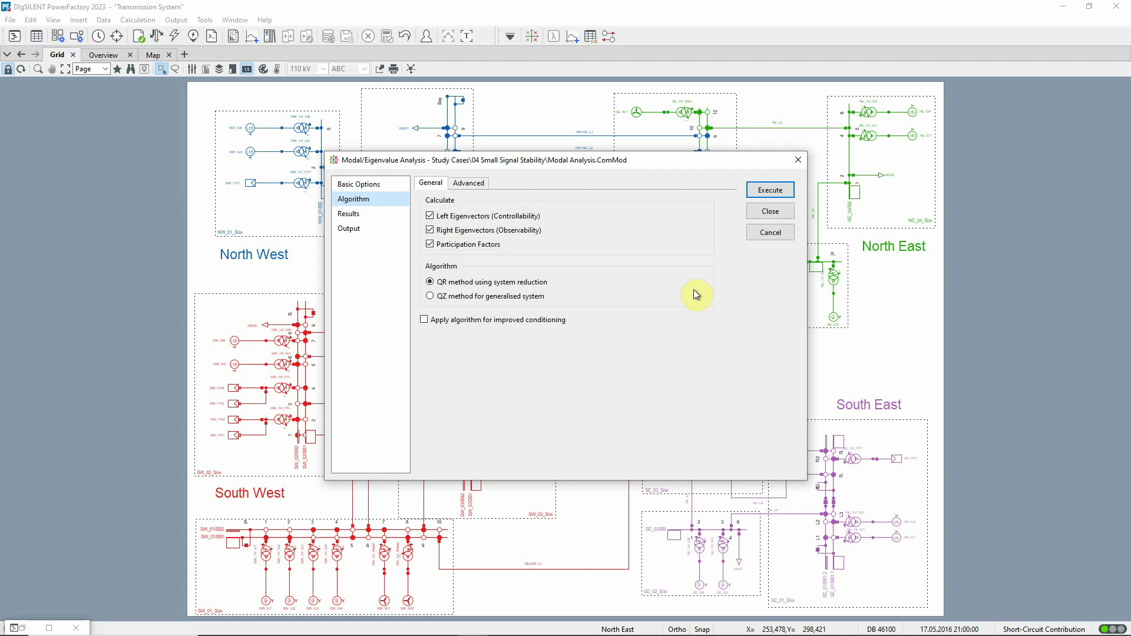
left_click(399, 215)
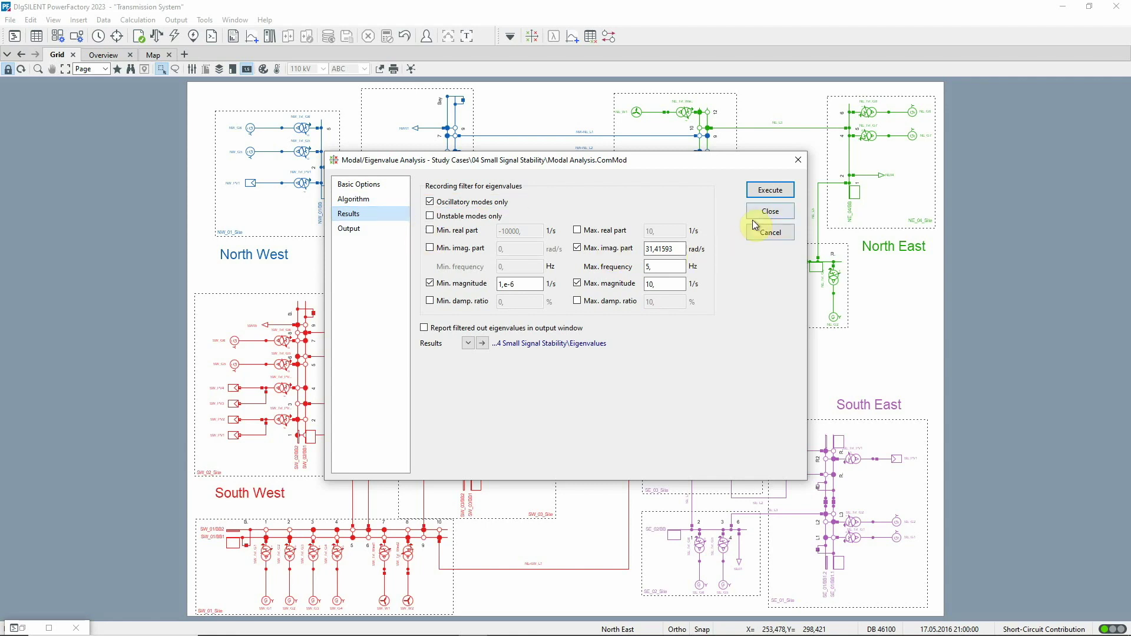
left_click(763, 190)
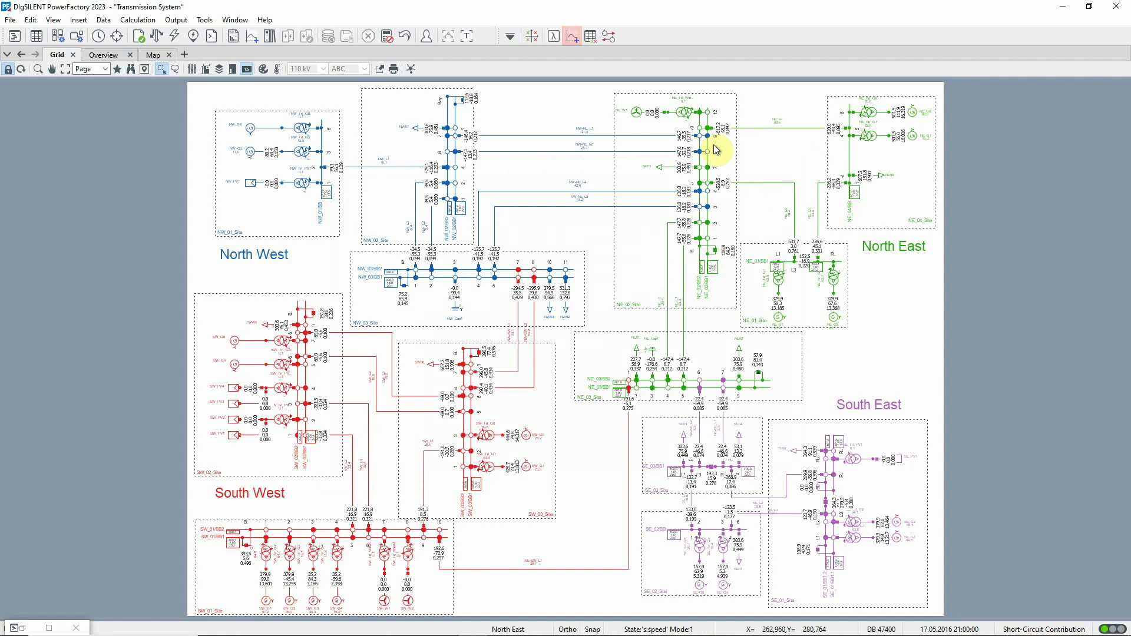
- Insert an Eigenvalue plot filtered to show only the oscillatory modes
left_click(577, 41)
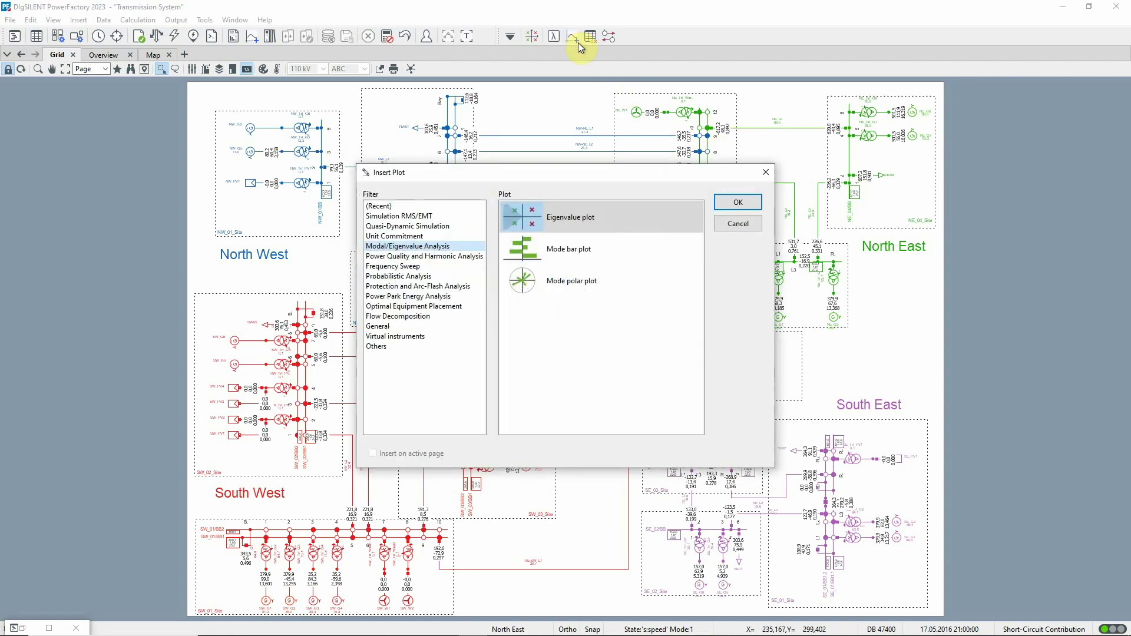
double_click(526, 218)
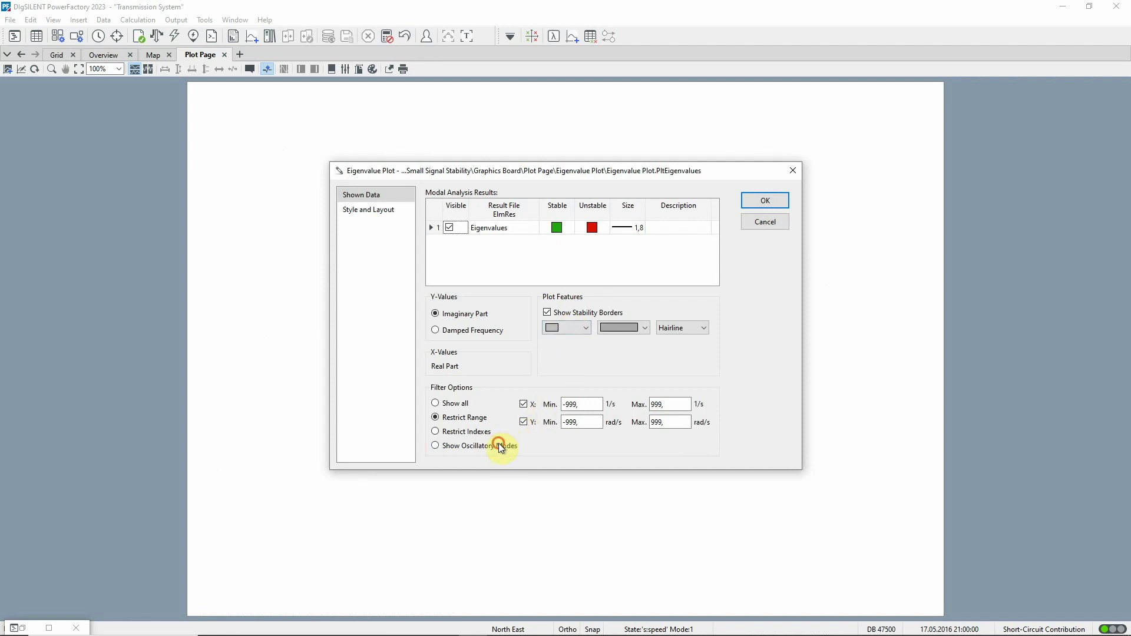
left_click(501, 446)
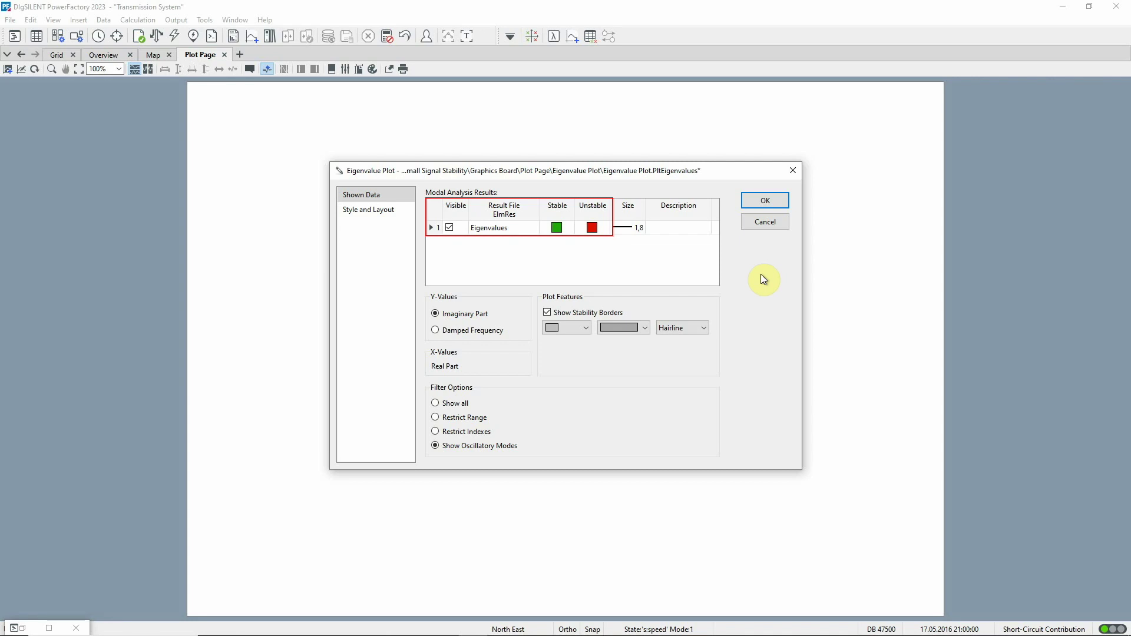
left_click(760, 202)
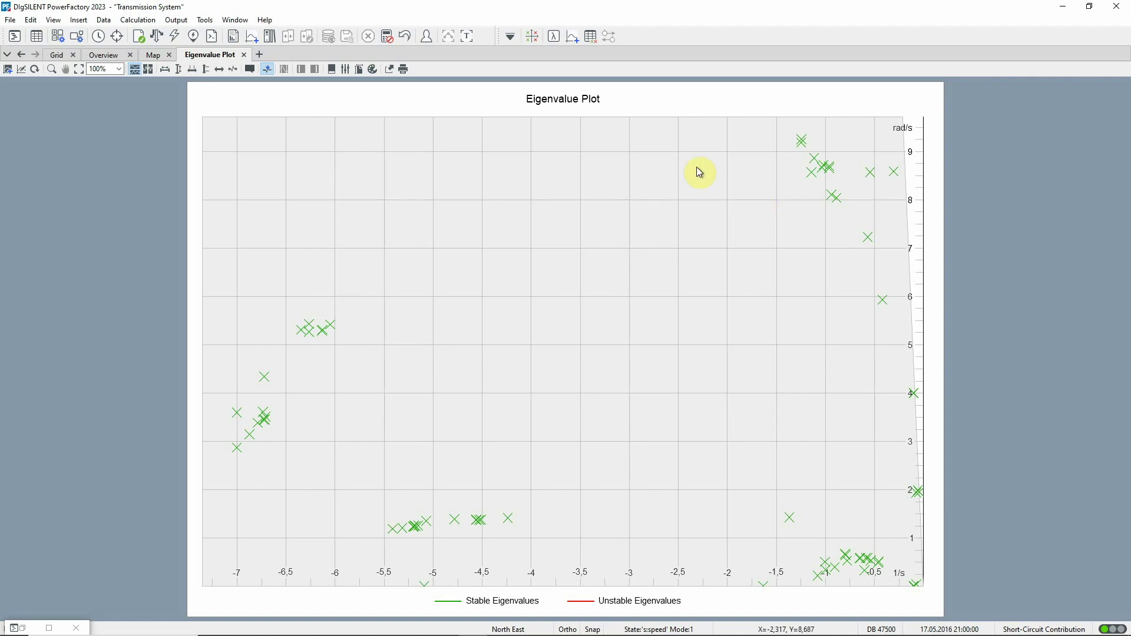
- Generate and display the eigenvalue results table listing all 152 modes
left_click(592, 38)
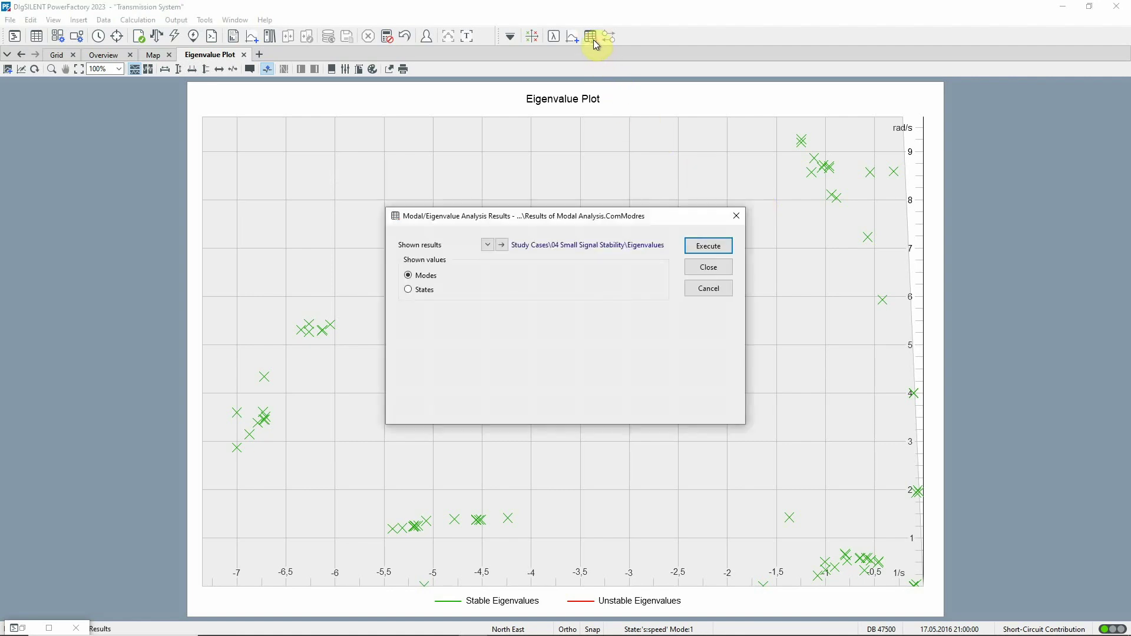
left_click(692, 245)
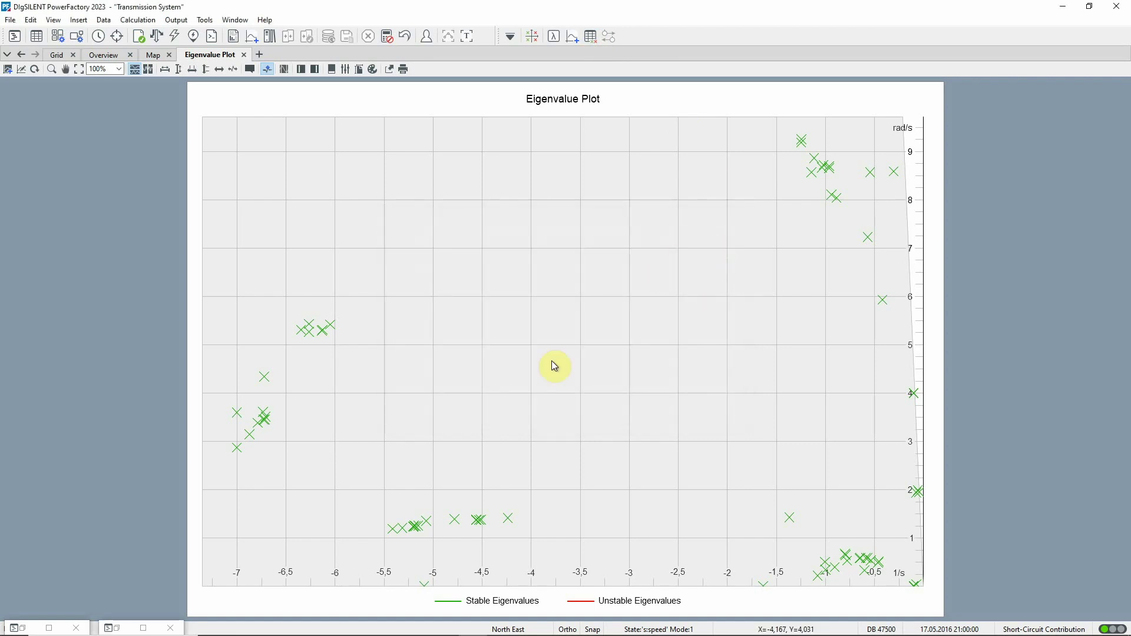
left_click(128, 628)
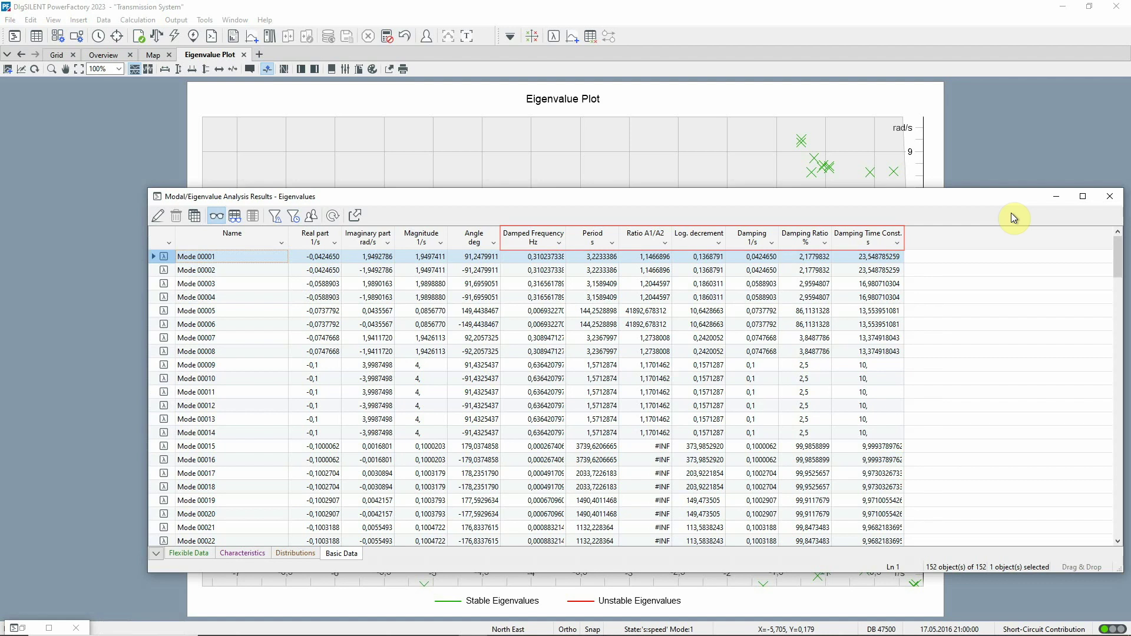
- Start a custom Damping Ratio filter with the criterion 'is greater than -10'
left_click(826, 241)
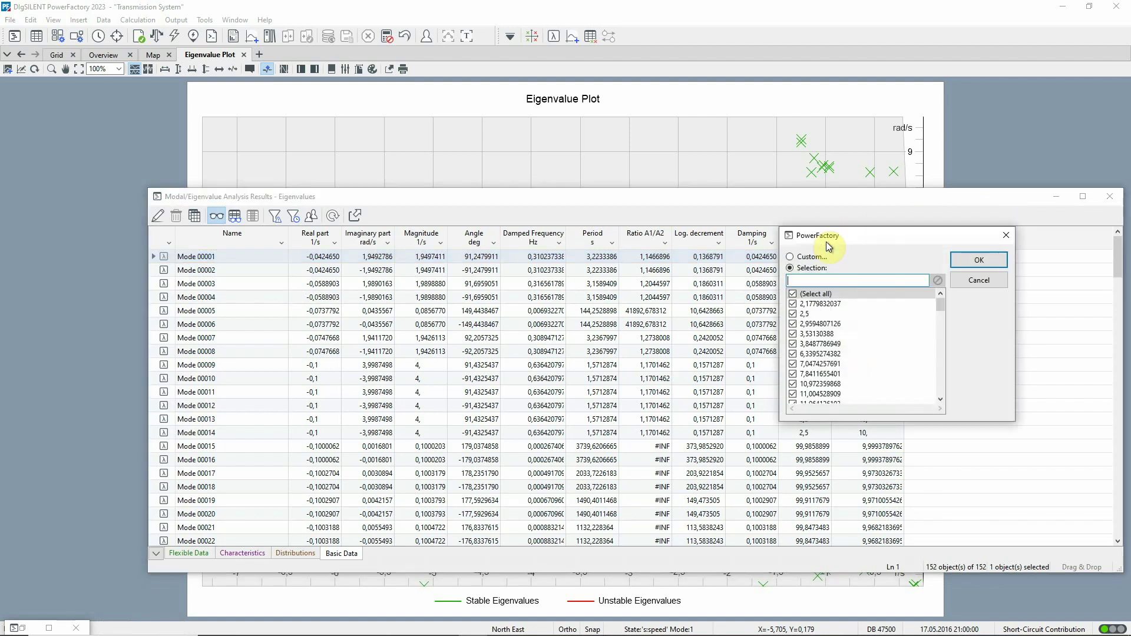
left_click(816, 257)
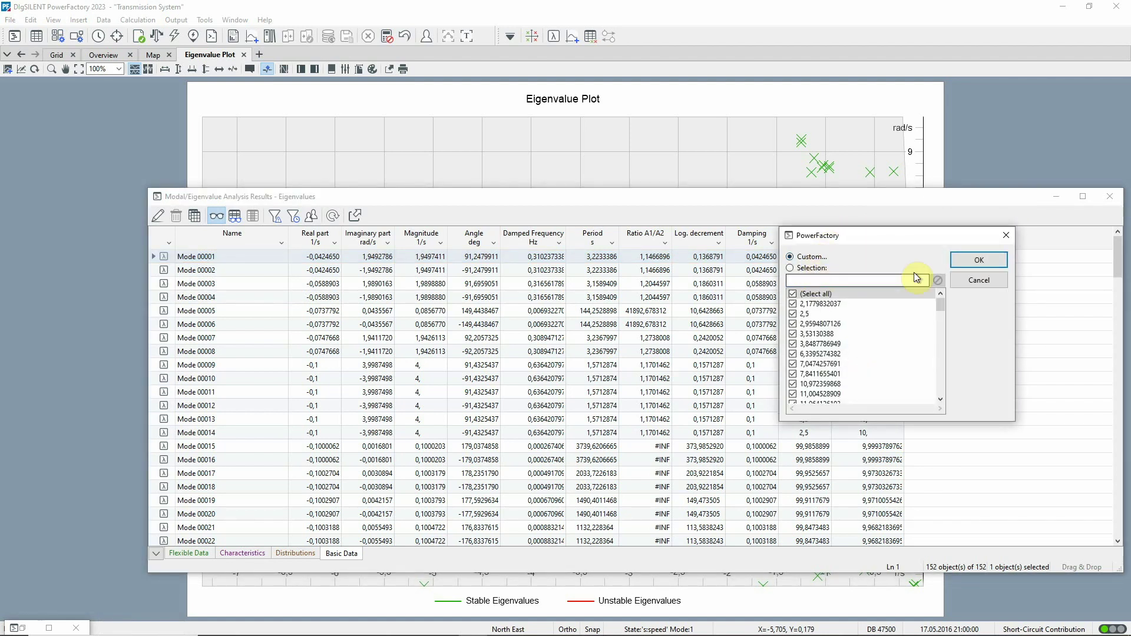
left_click(978, 260)
left_click(604, 348)
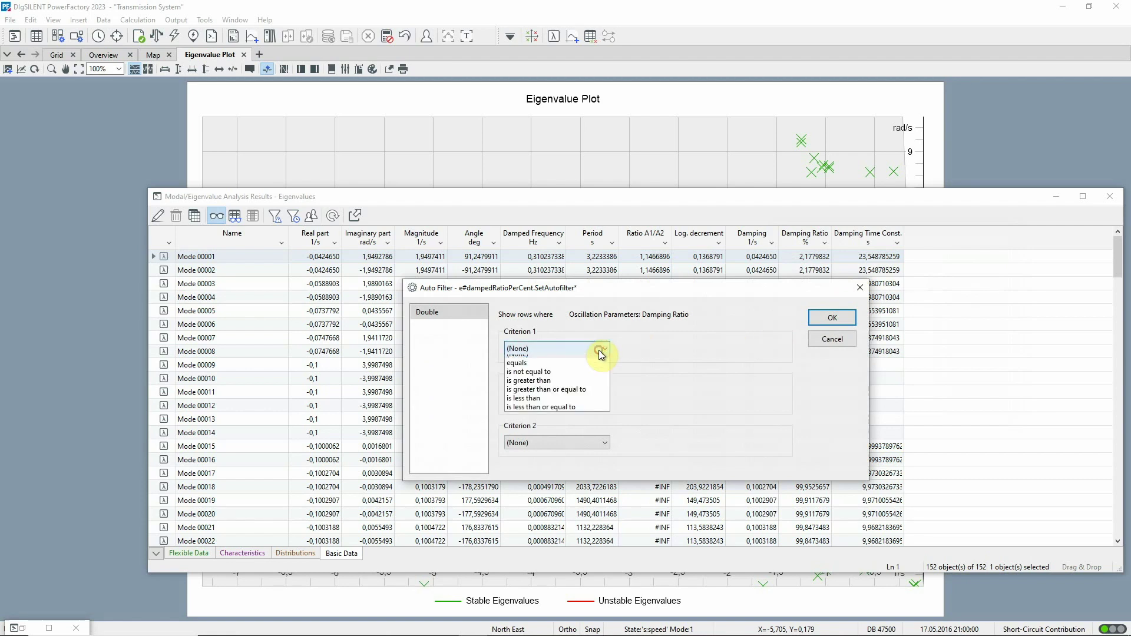
left_click(543, 390)
key("Down")
left_click(620, 349)
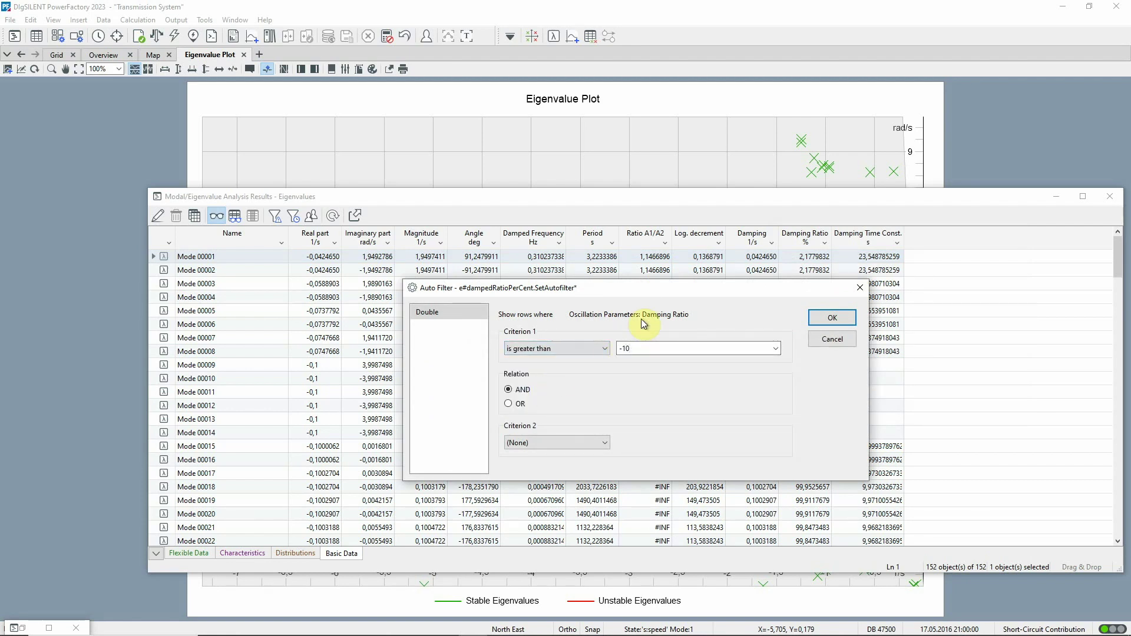
type("-10")
- Add the second criterion 'is less than 10' and apply, leaving 20 of 152 modes
left_click(542, 439)
left_click(543, 439)
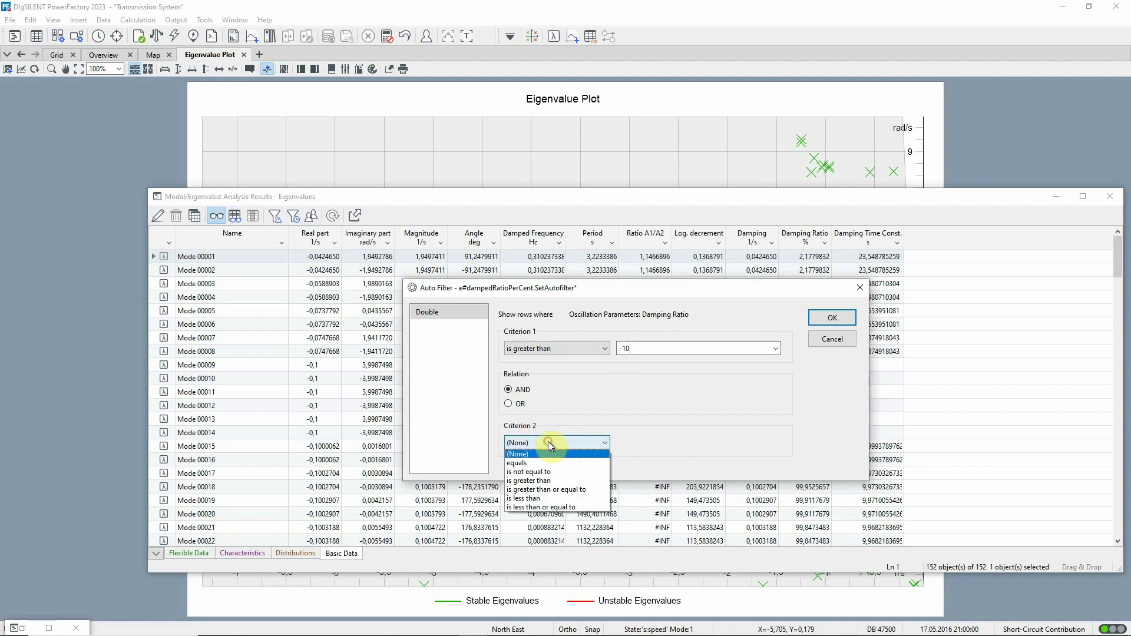
left_click(529, 500)
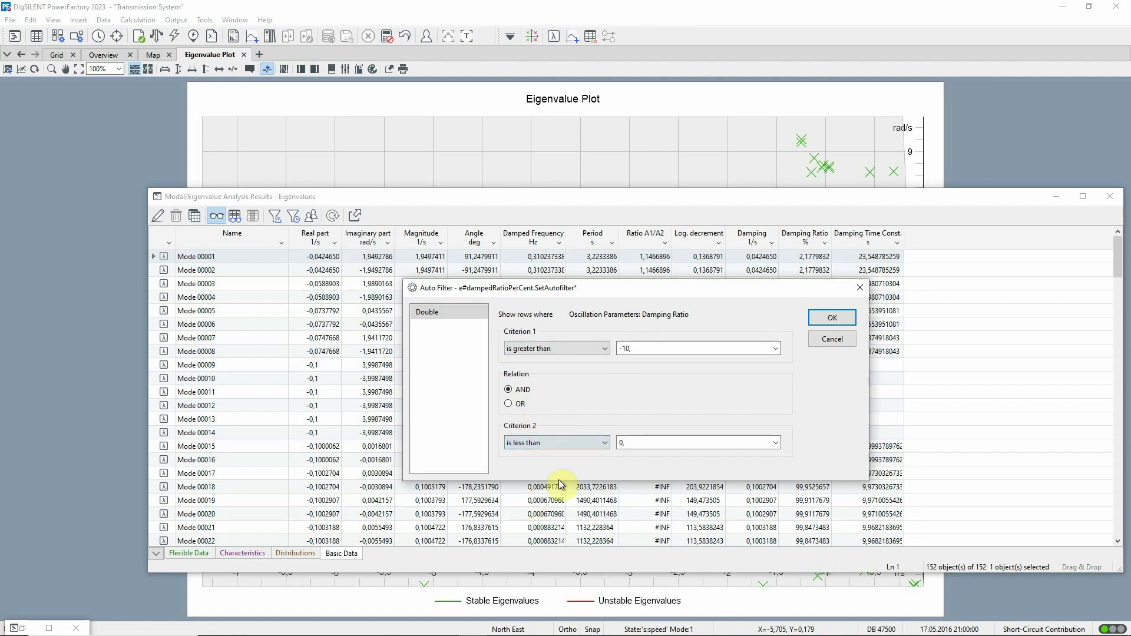
left_click(627, 442)
type("10")
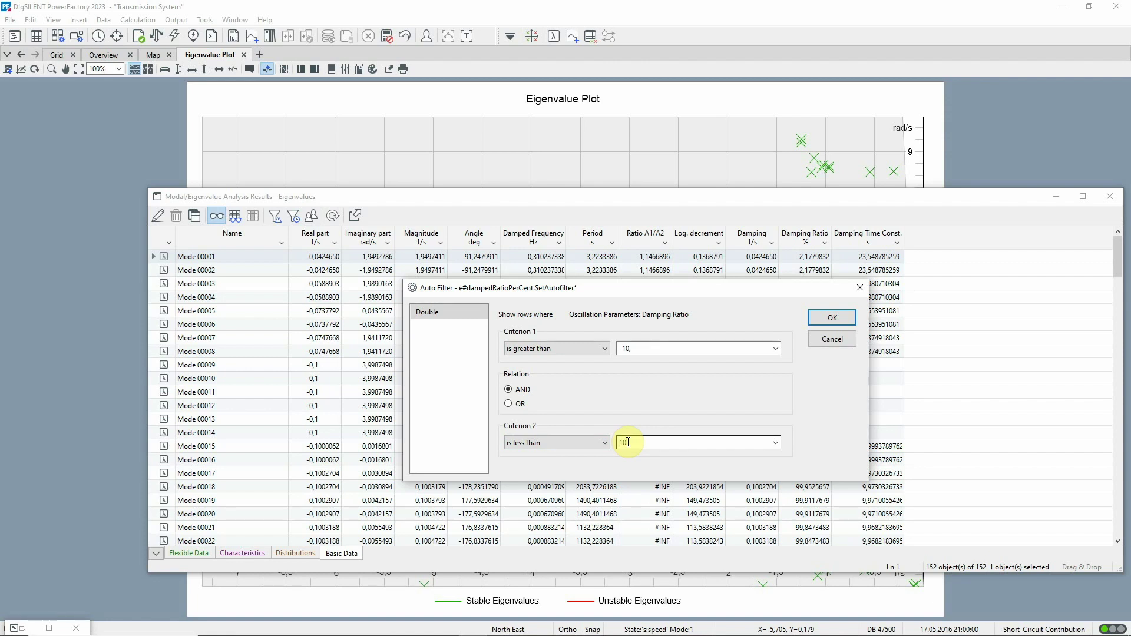
left_click(831, 318)
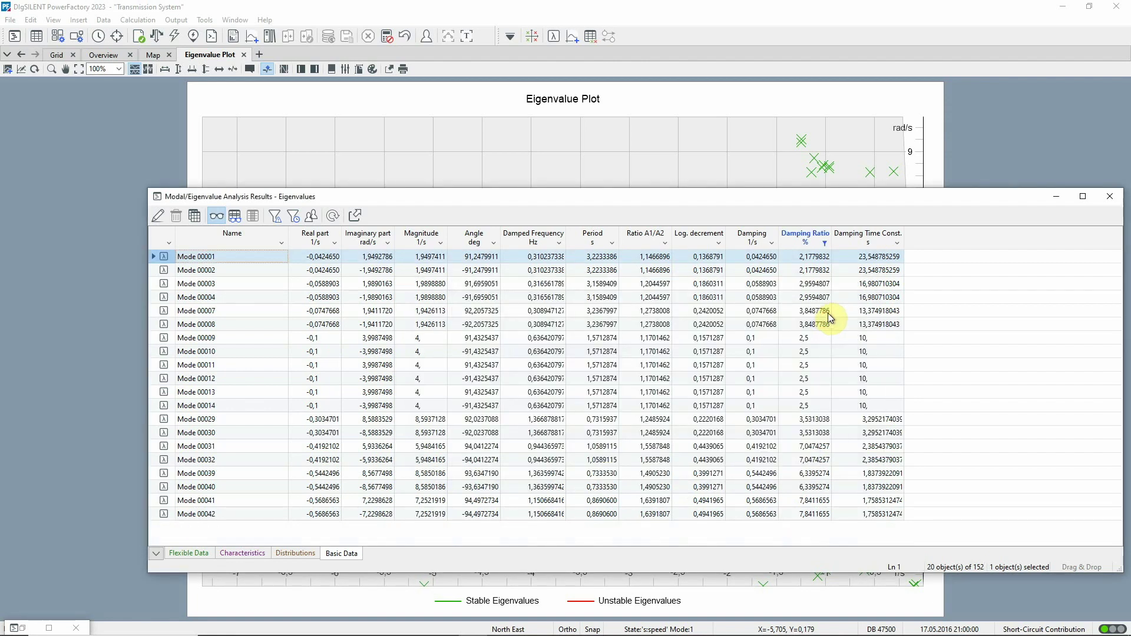
- Sort by damping ratio, create a Mode 00041 Participation polar plot, and return to the Eigenvalue Plot
left_click(797, 244)
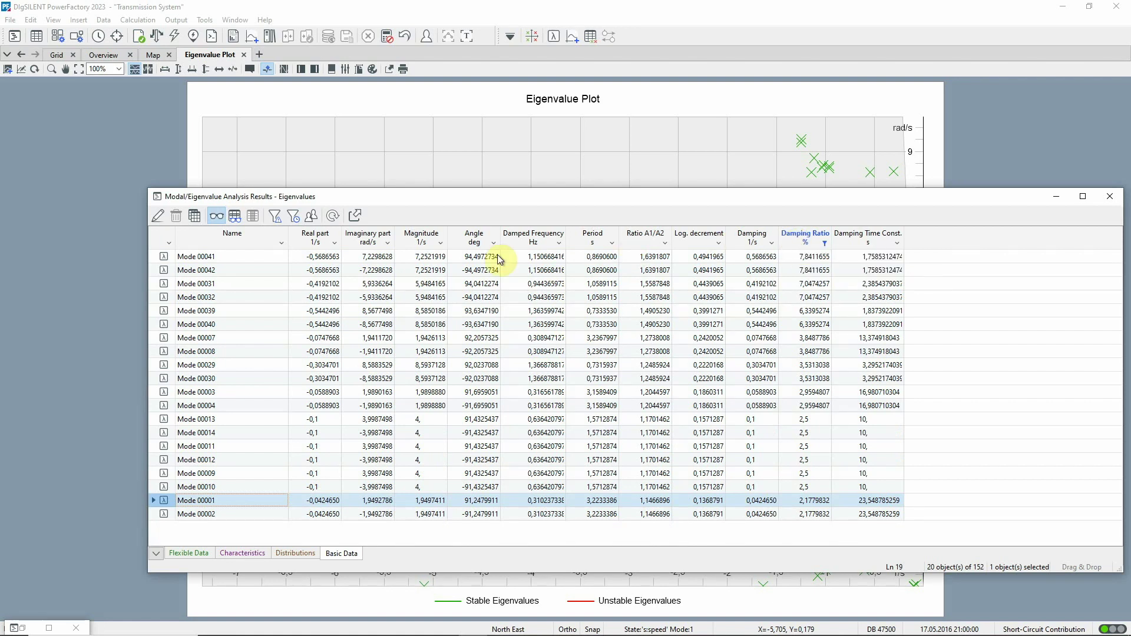
left_click(164, 260)
right_click(165, 263)
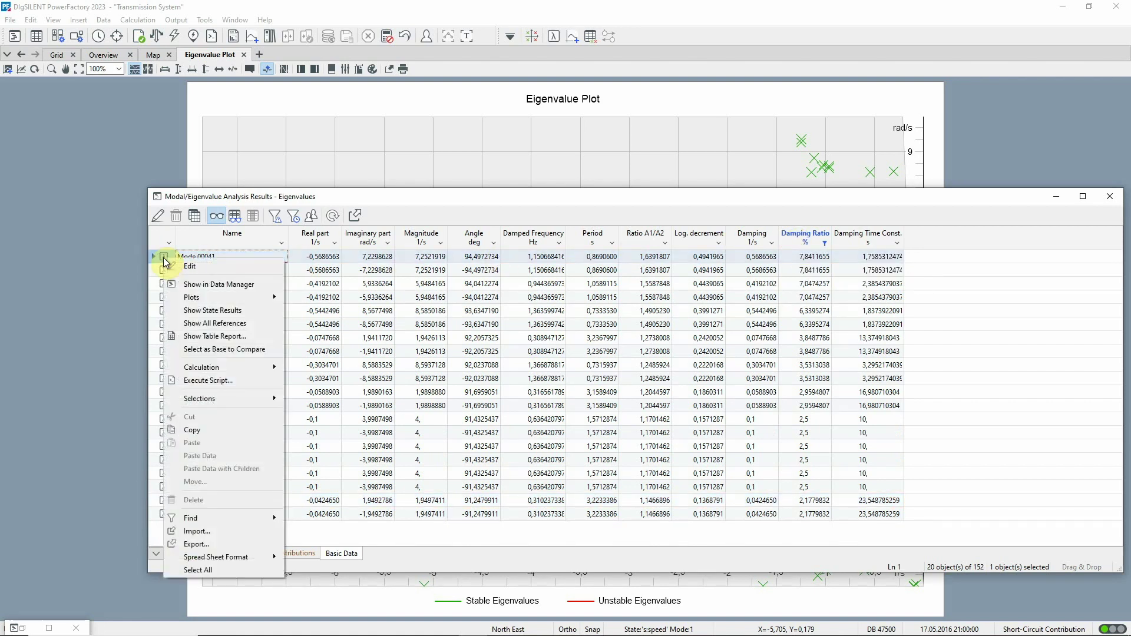
mouse_move(219, 303)
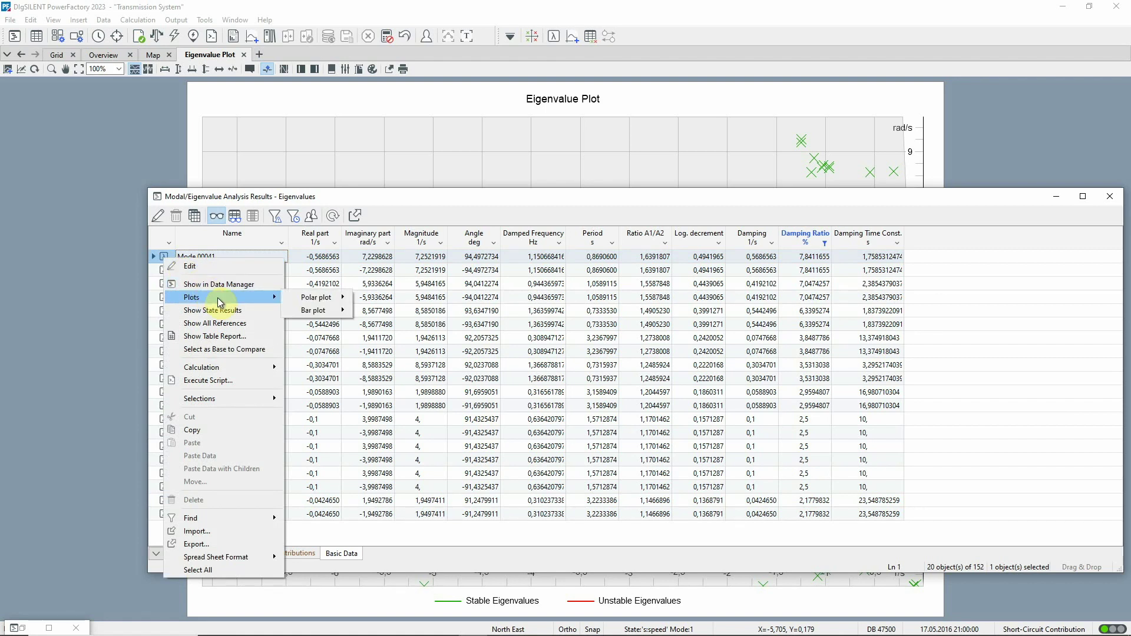
mouse_move(292, 299)
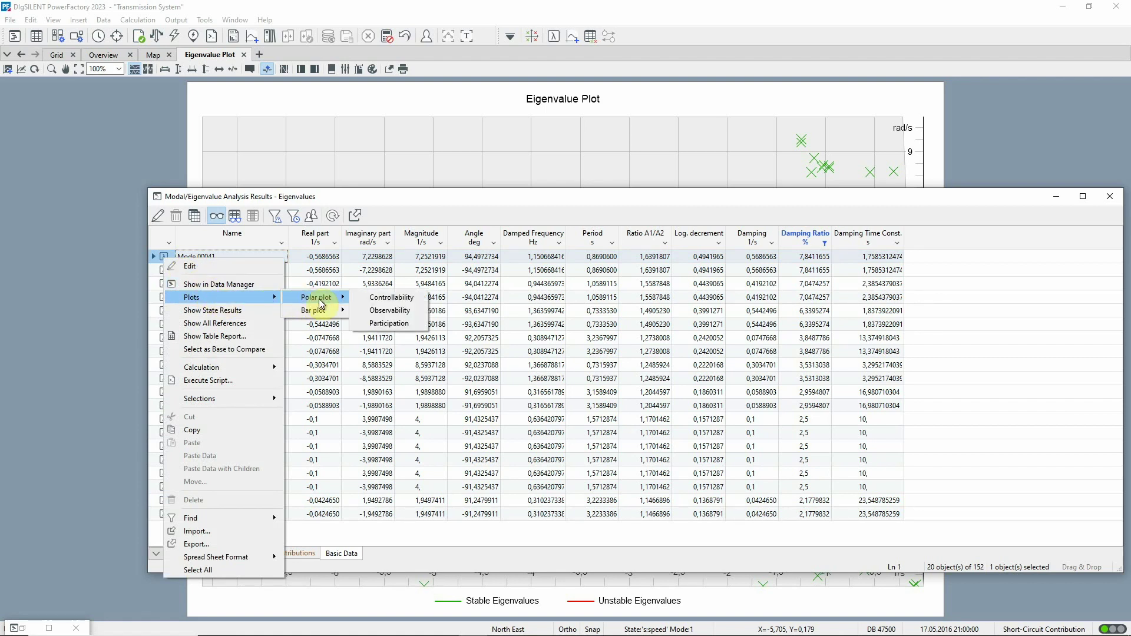
left_click(393, 323)
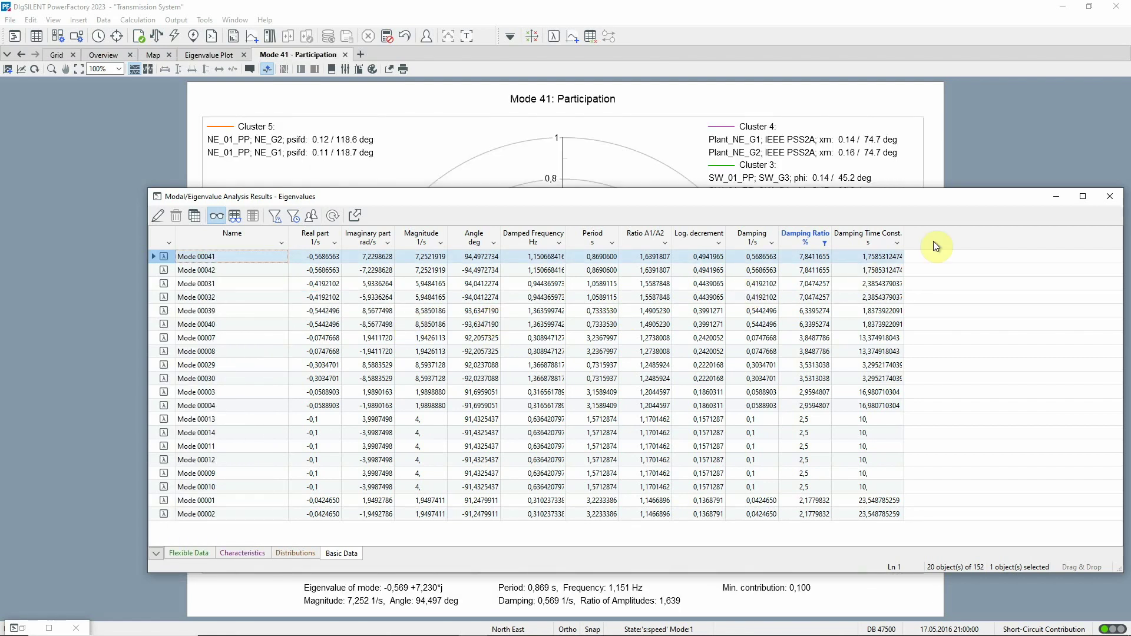
left_click(1057, 196)
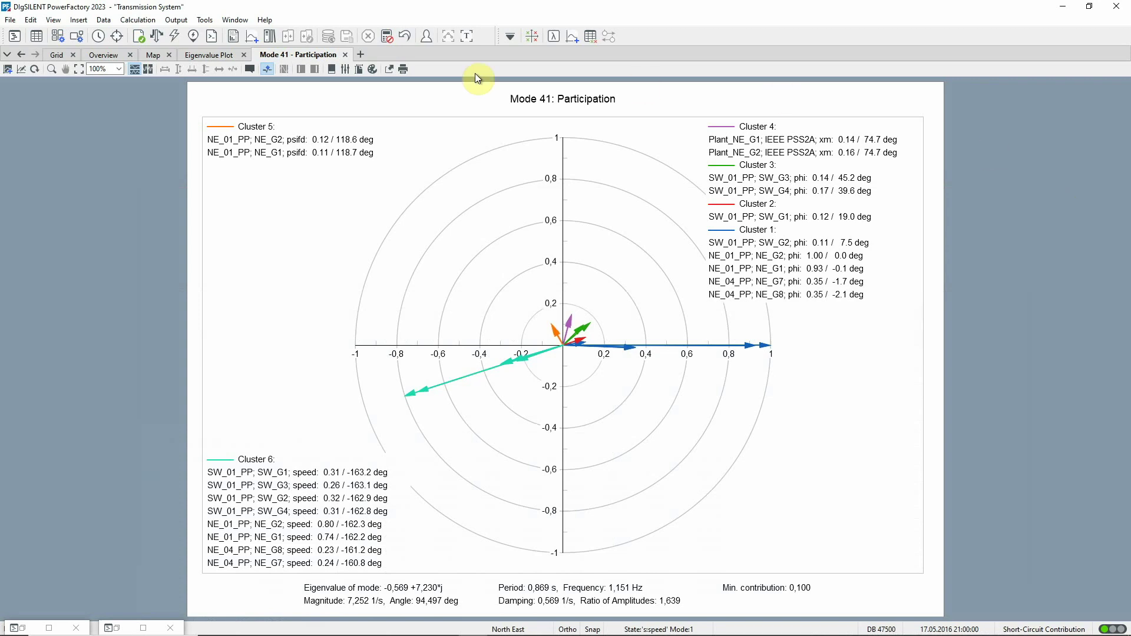
left_click(224, 54)
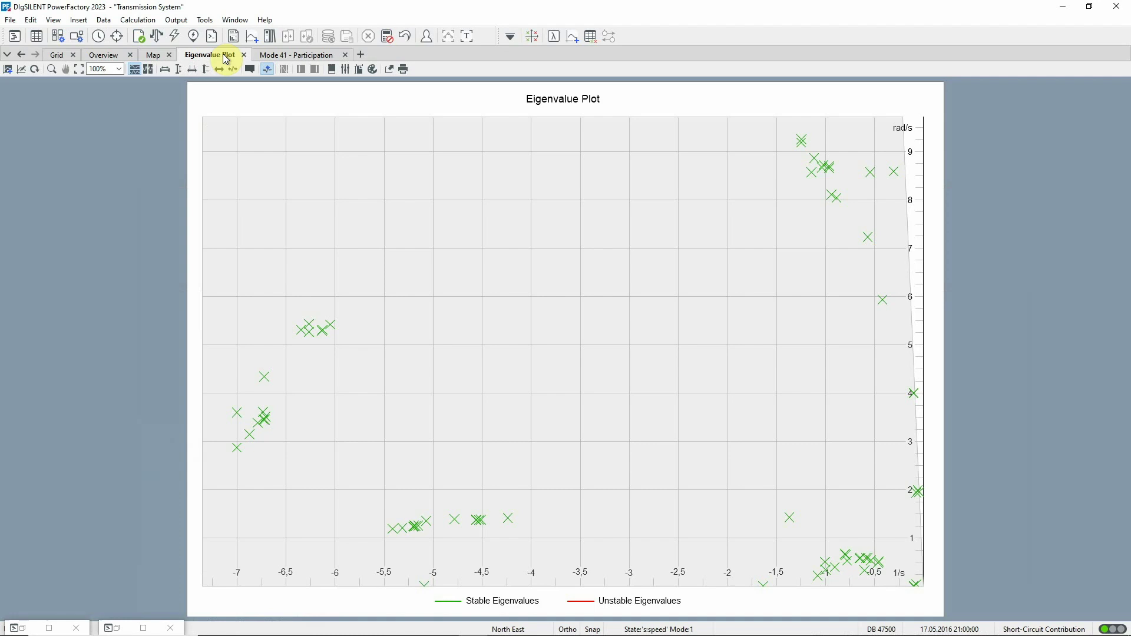
mouse_move(514, 307)
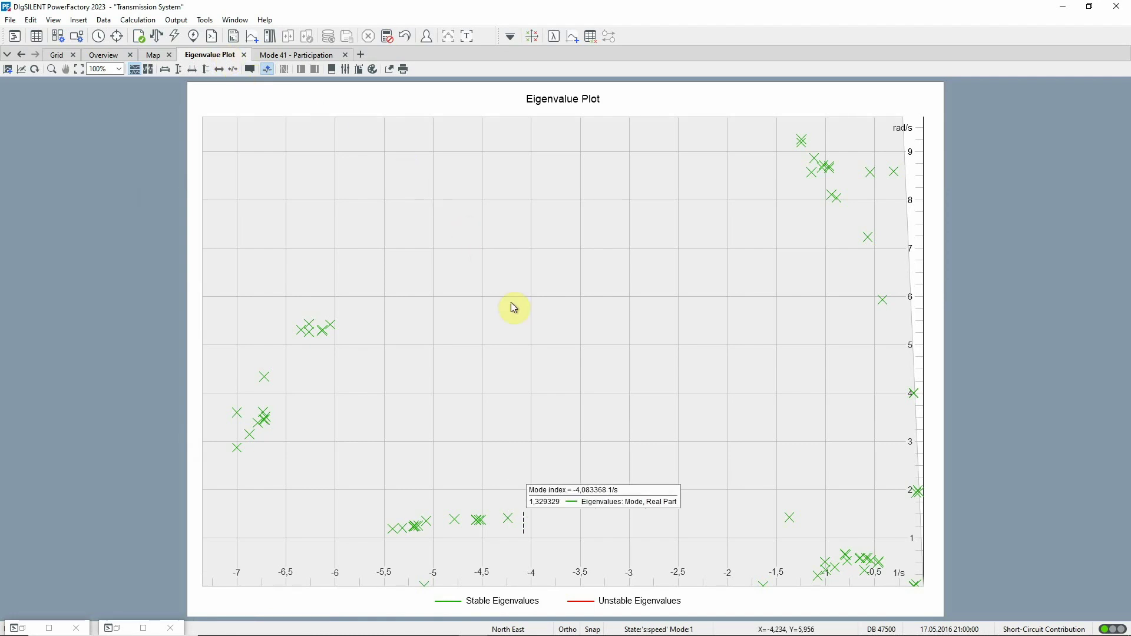
double_click(509, 519)
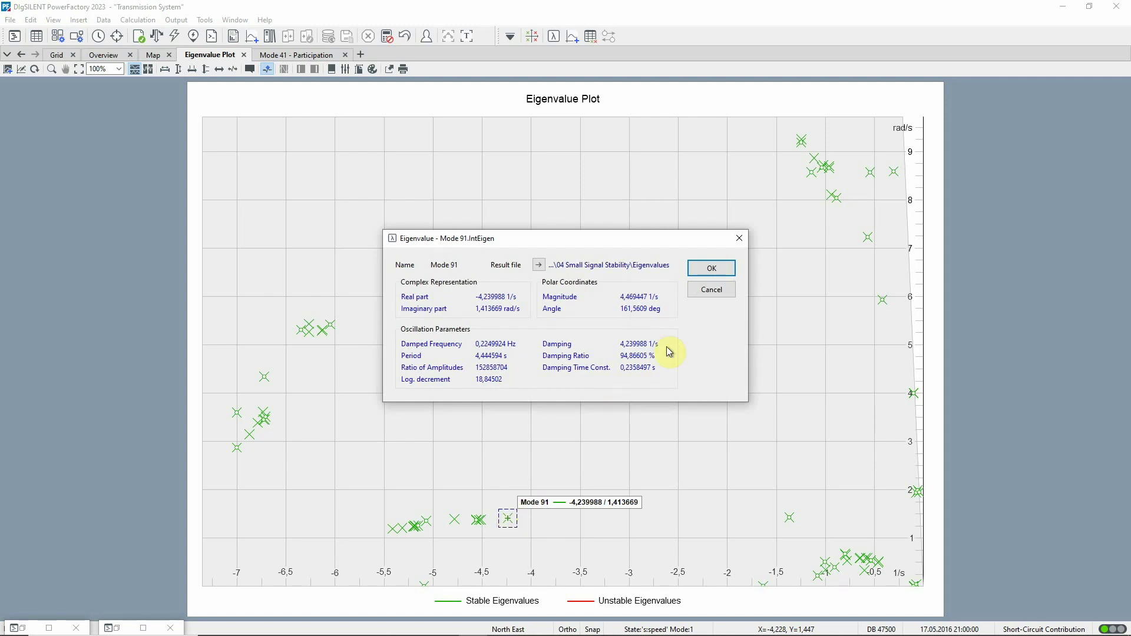
left_click(710, 289)
right_click(507, 520)
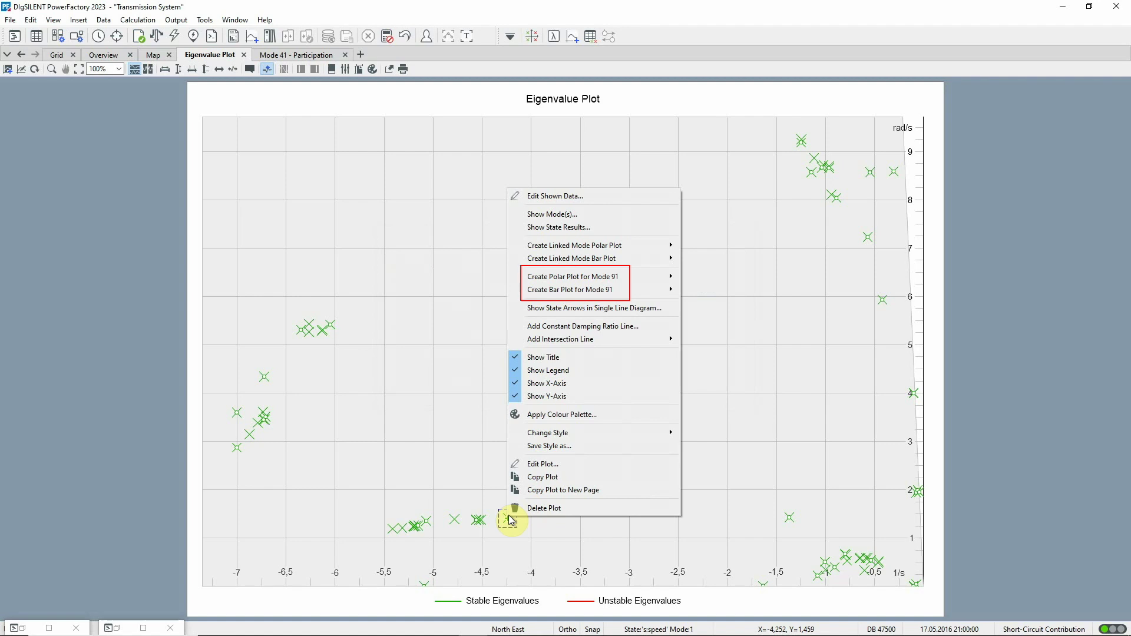
key("Escape")
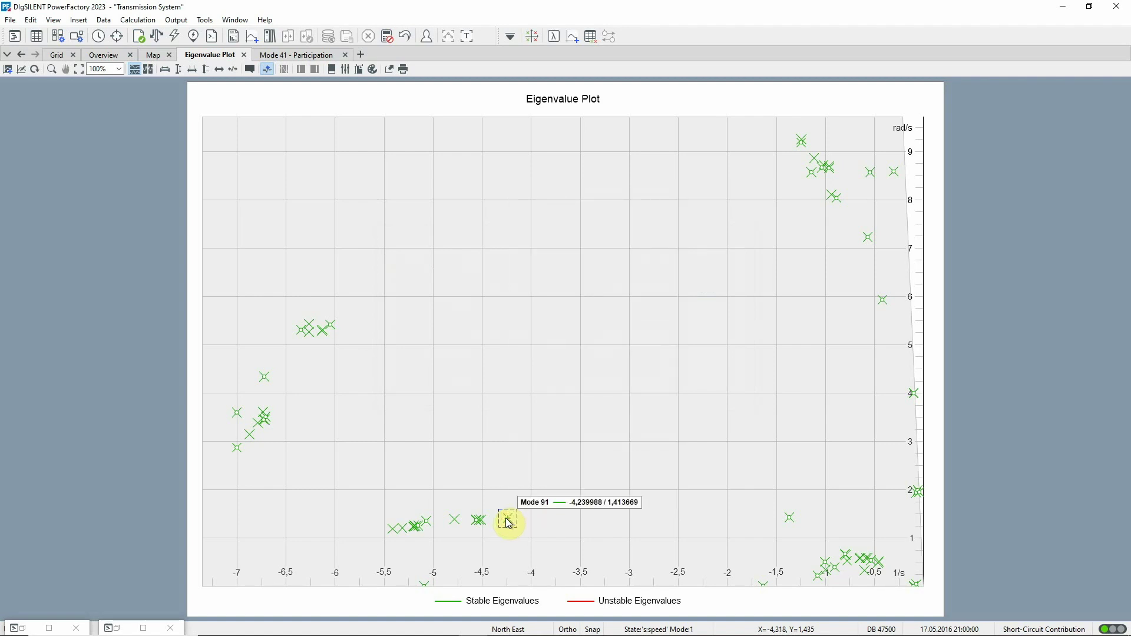
mouse_move(482, 524)
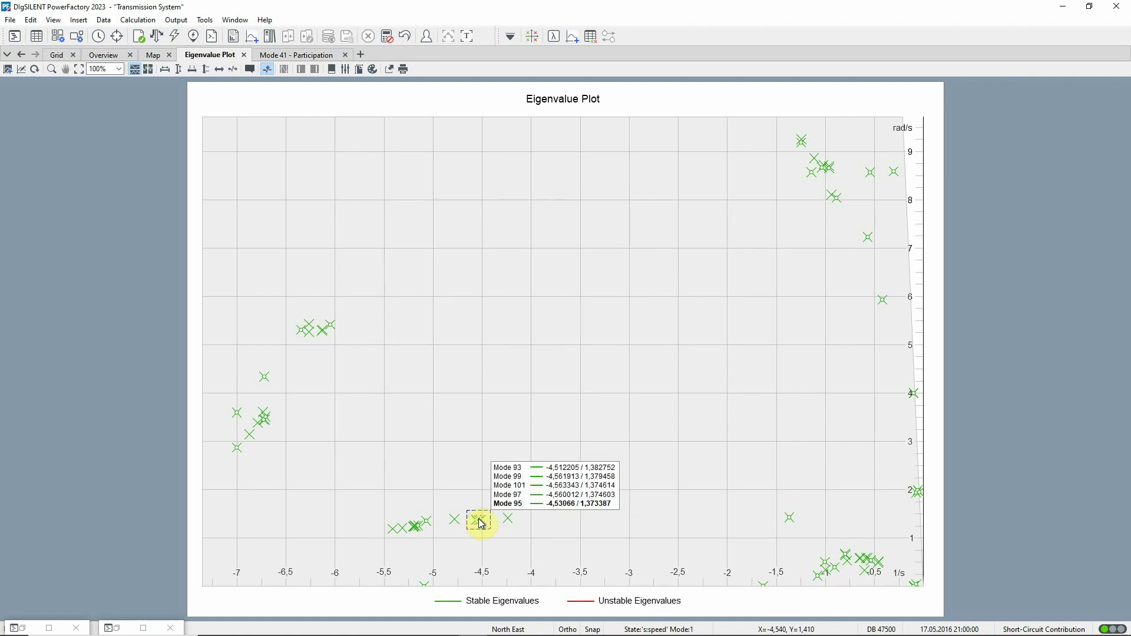
double_click(482, 523)
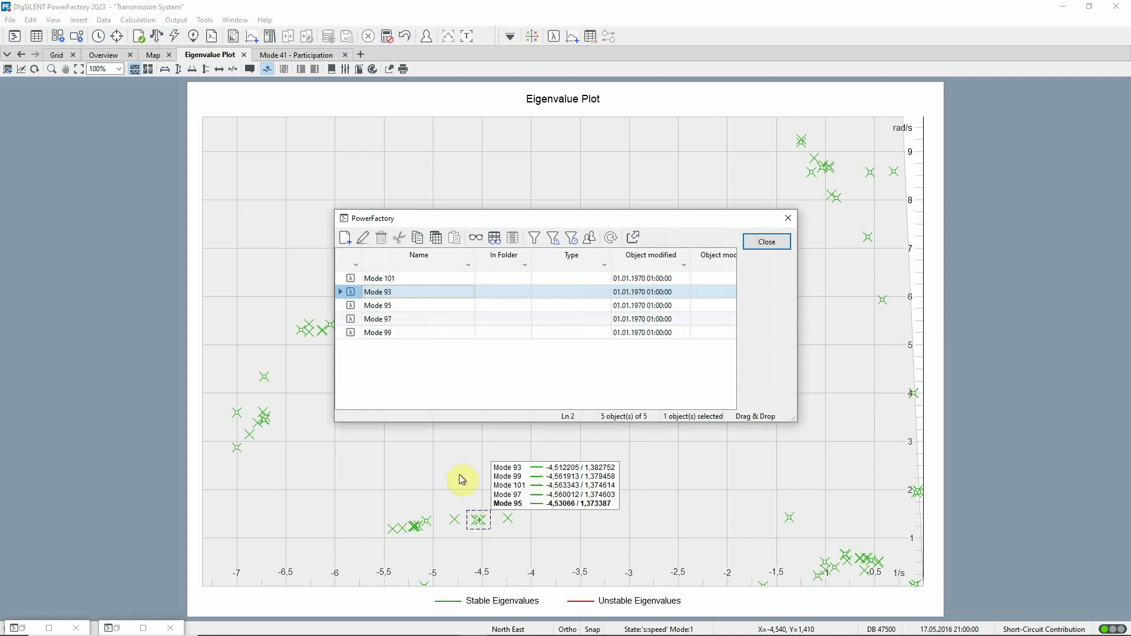
double_click(351, 279)
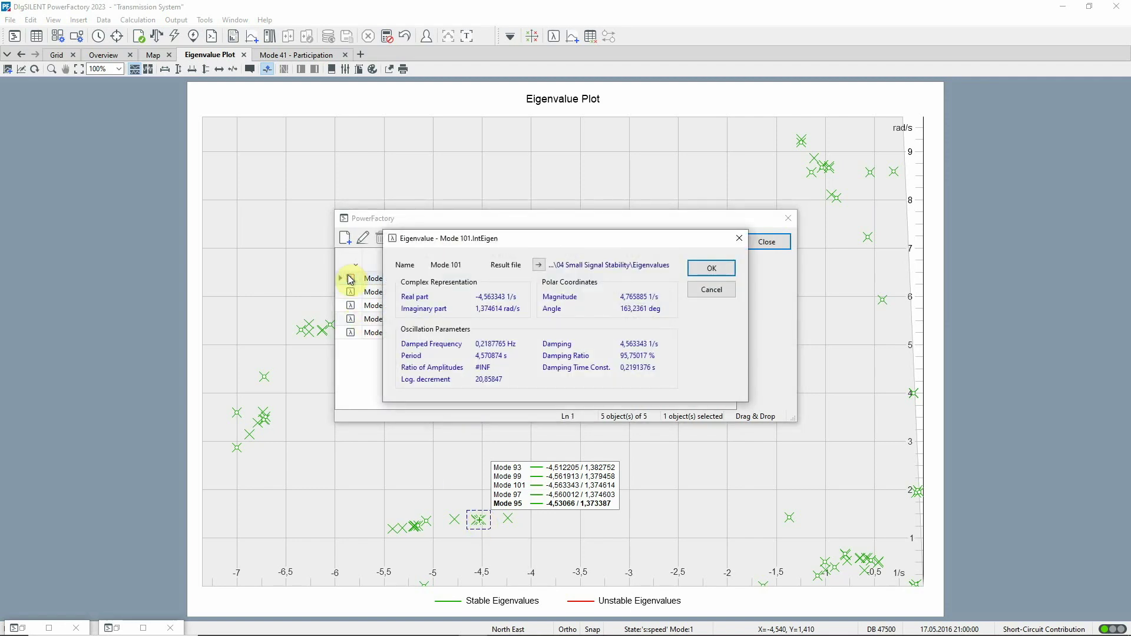
left_click(709, 291)
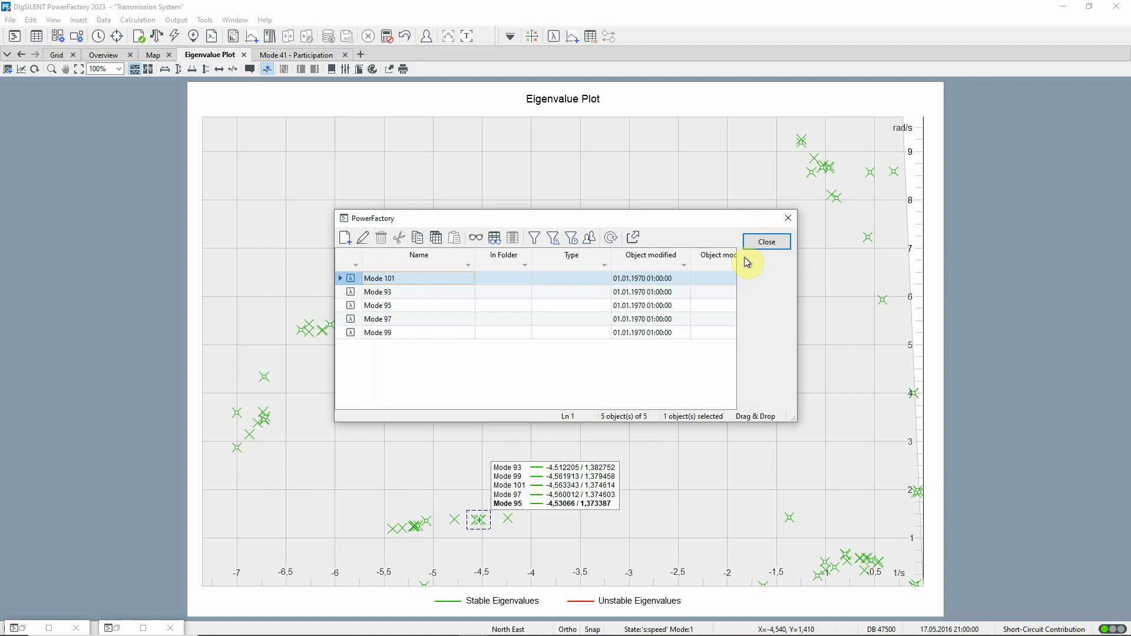
left_click(754, 243)
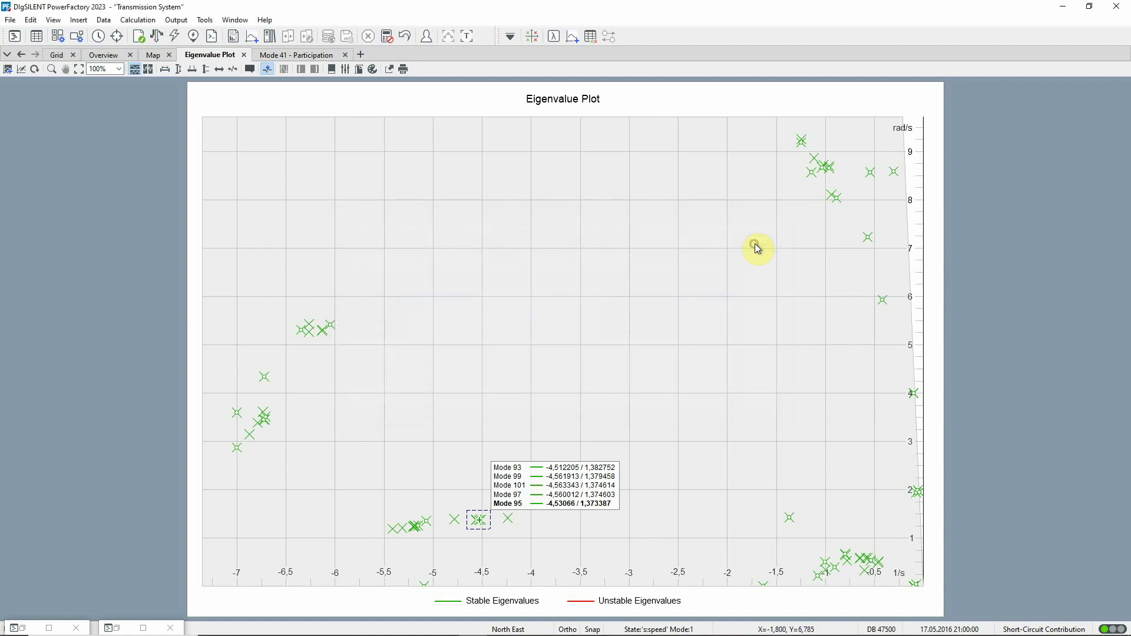
mouse_move(508, 521)
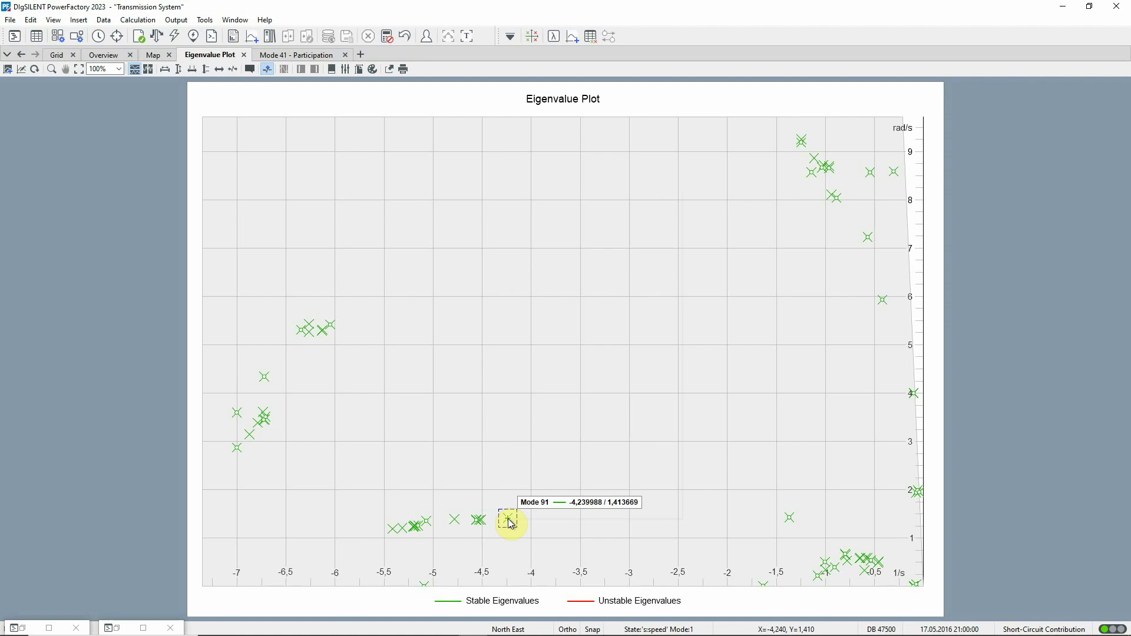
- Create a linked Participation mode polar plot from the Mode 91 eigenvalue
right_click(511, 523)
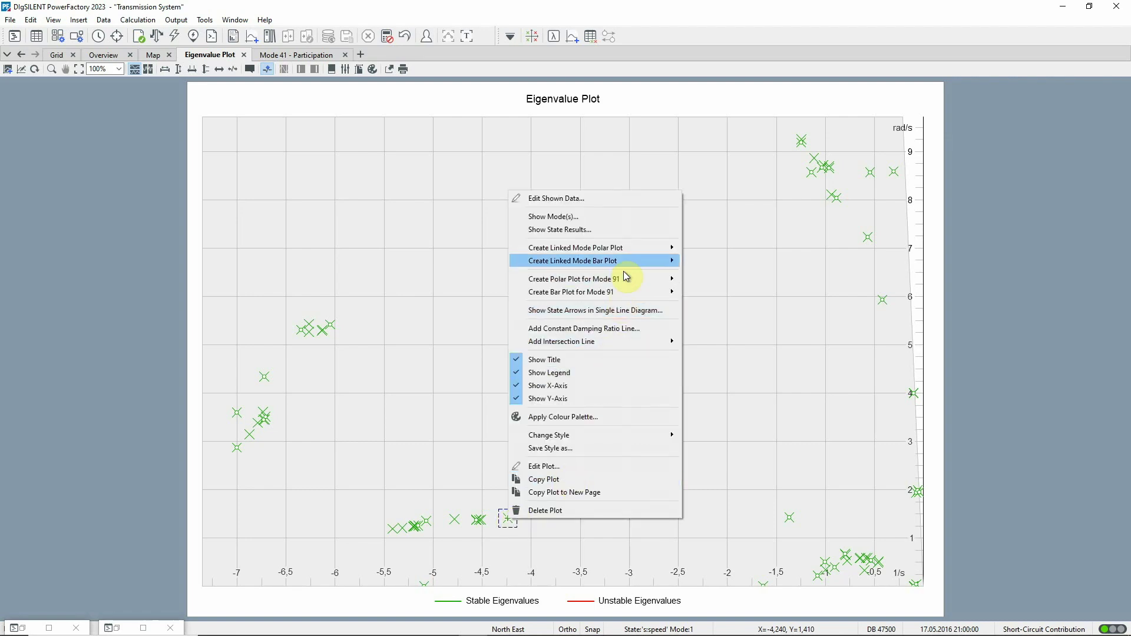
mouse_move(629, 255)
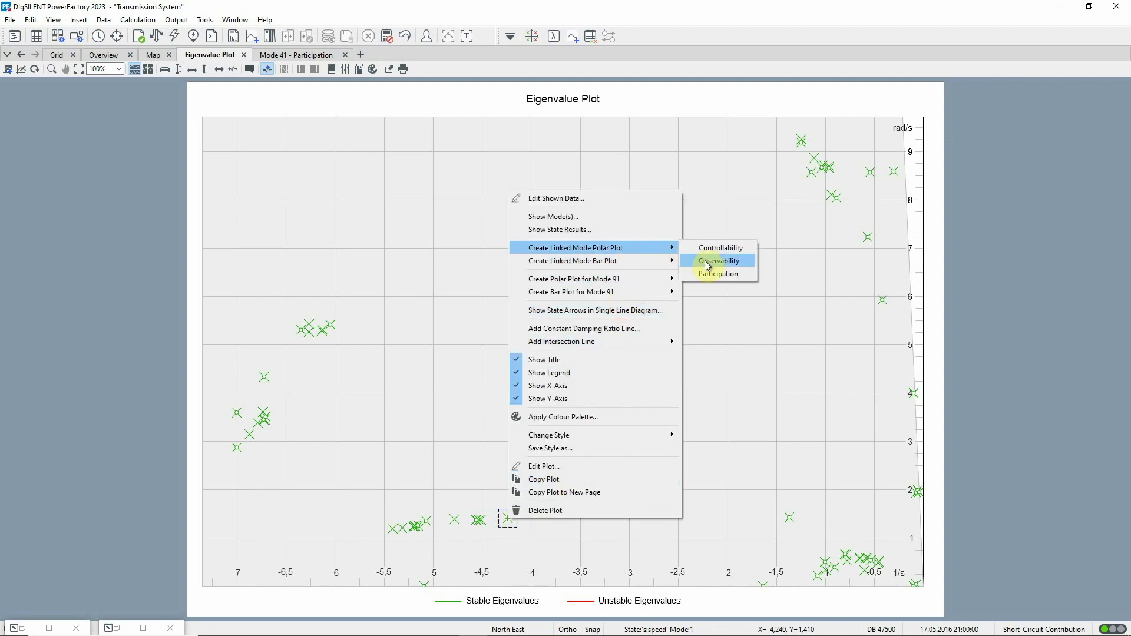
left_click(719, 275)
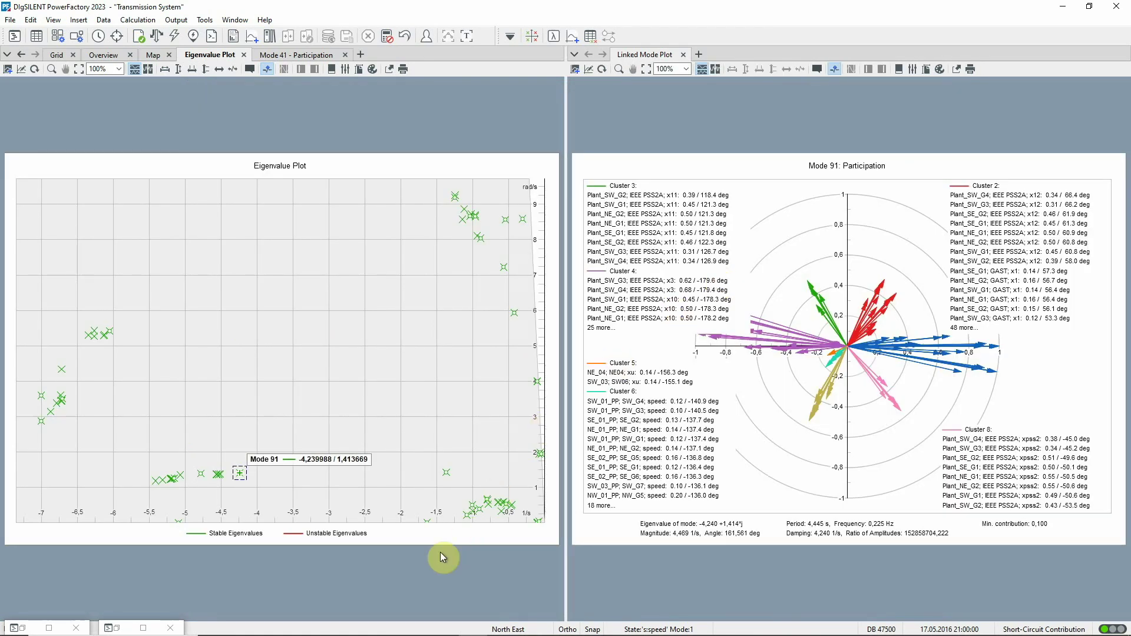
- Cycle the linked plot through overlapping Modes 103, 101 and 99 to Mode 93
left_click(200, 475)
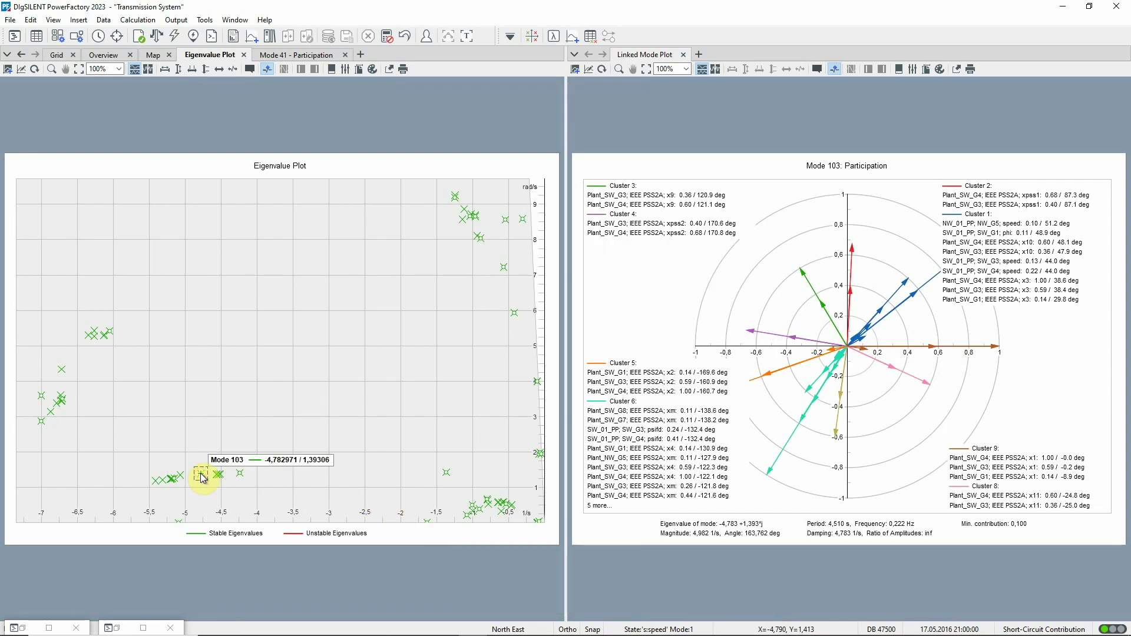
left_click(216, 475)
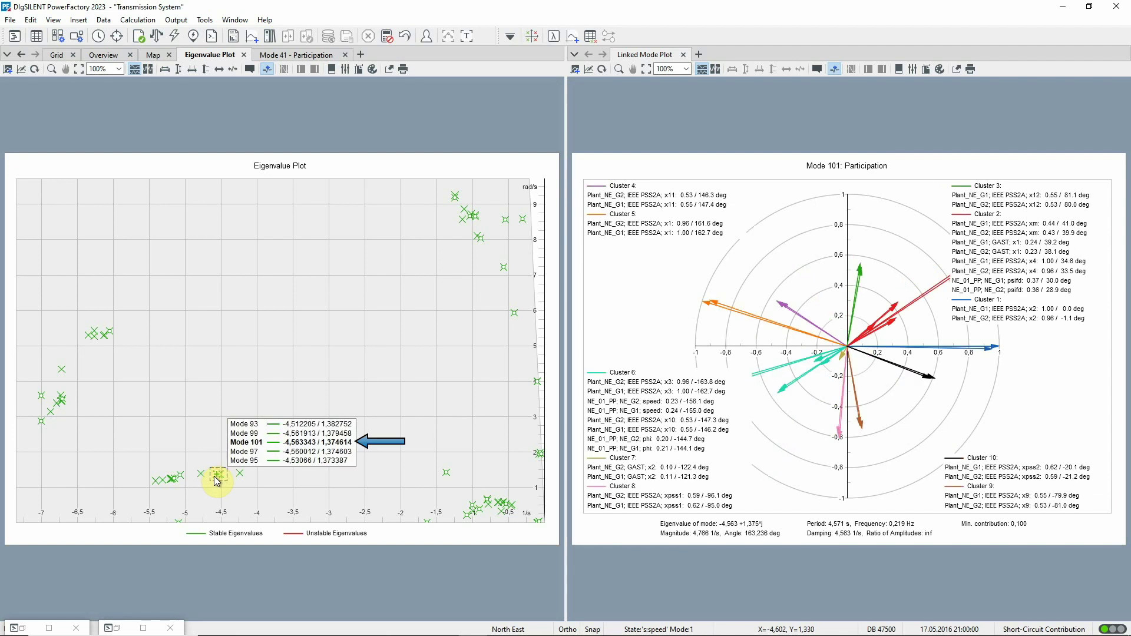
key("Up")
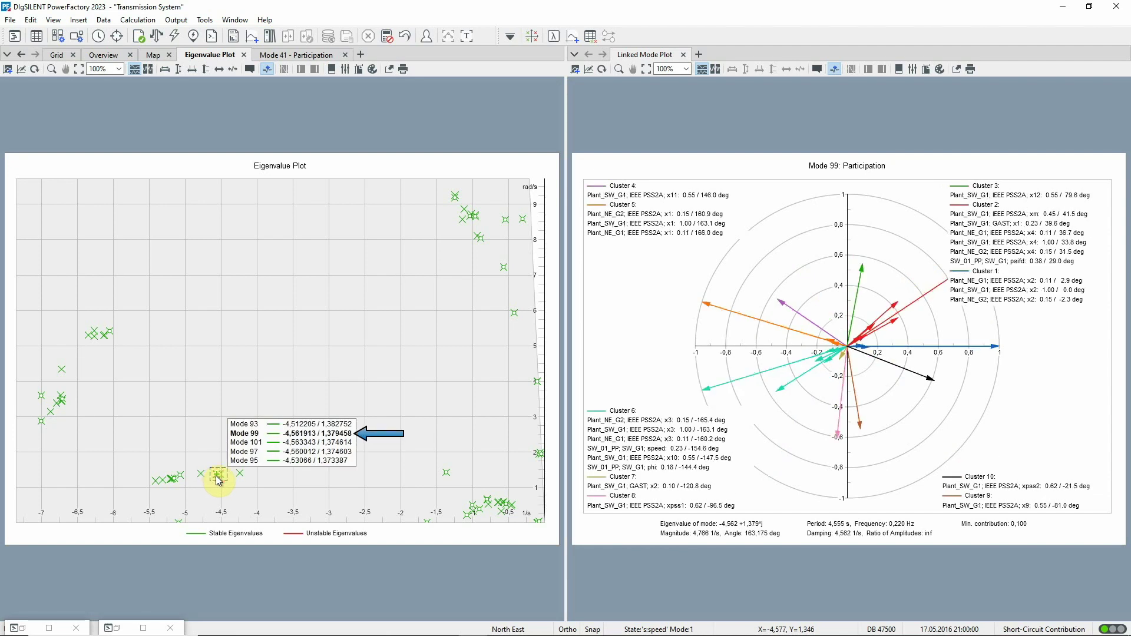
key("Up")
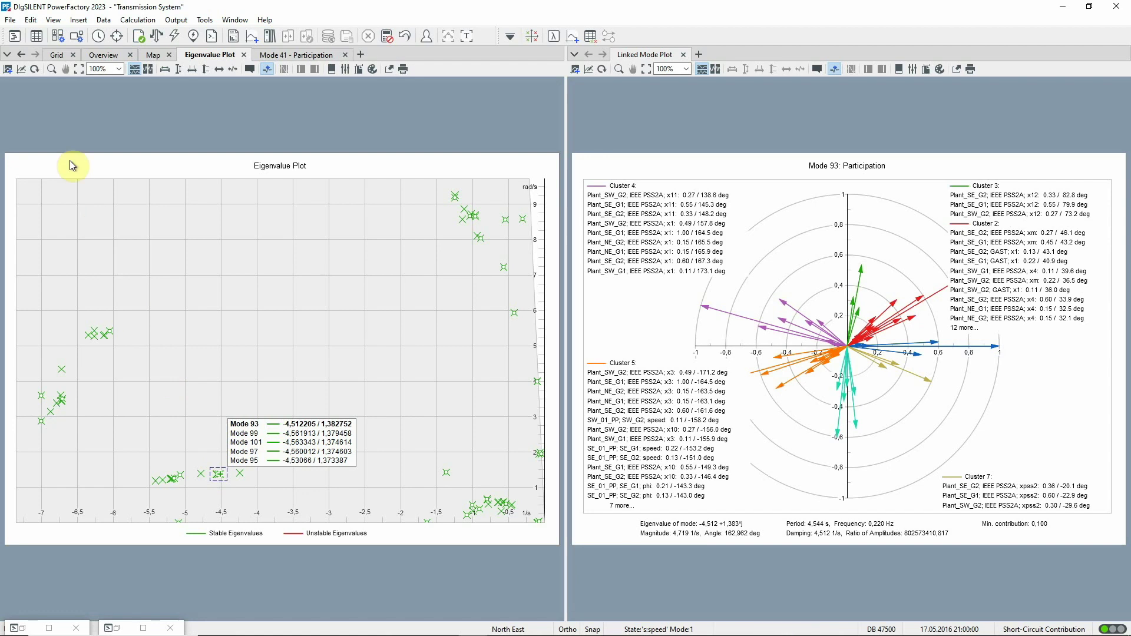
- Show the Grid single-line diagram in the left pane beside the Mode 93 polar plot
left_click(57, 55)
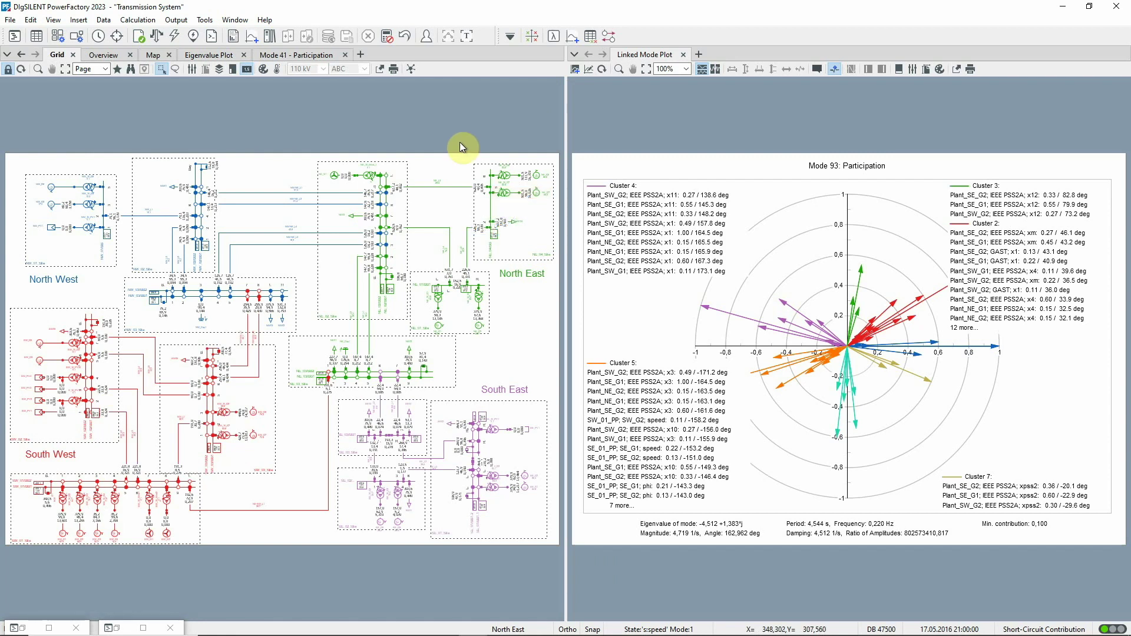
- Copy and paste the Eigenvalues result object in the Data Manager
left_click(20, 628)
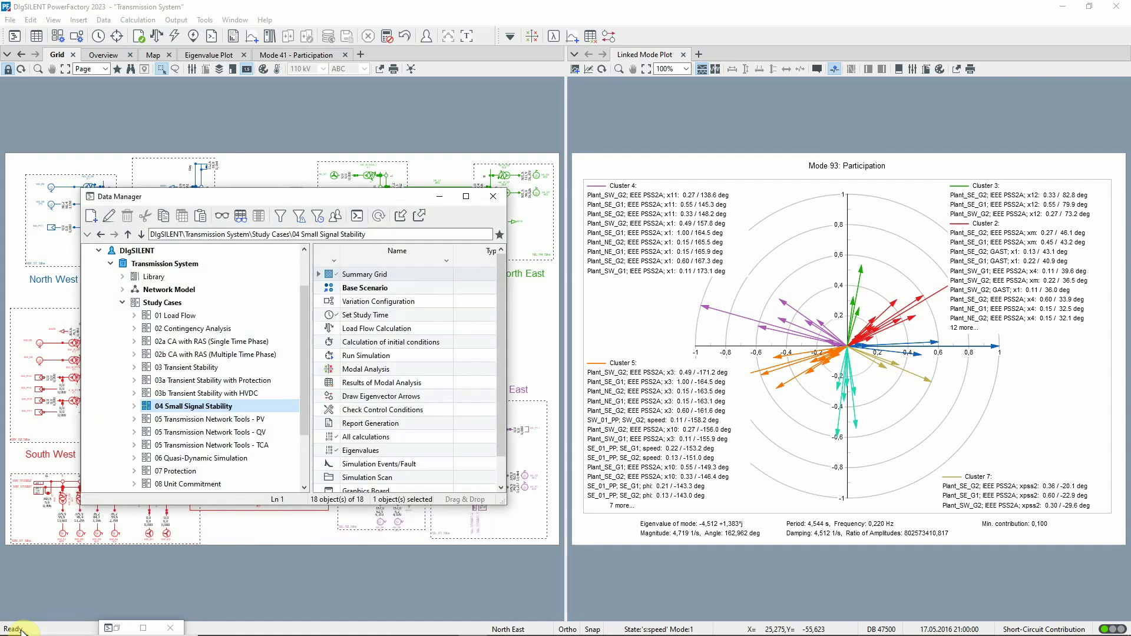
right_click(328, 450)
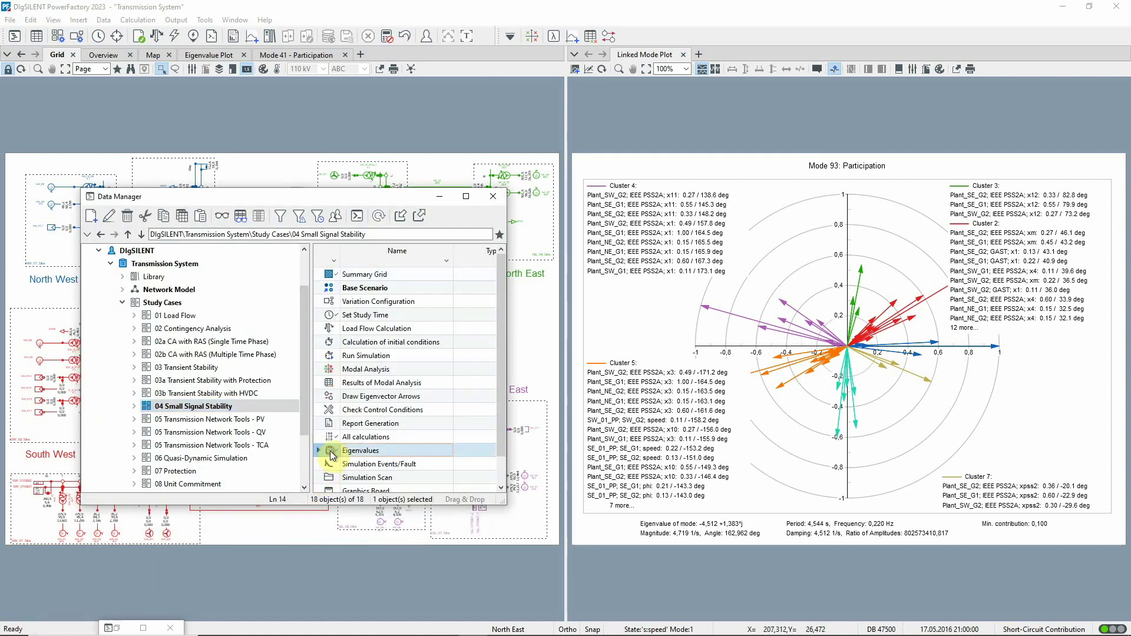
left_click(365, 292)
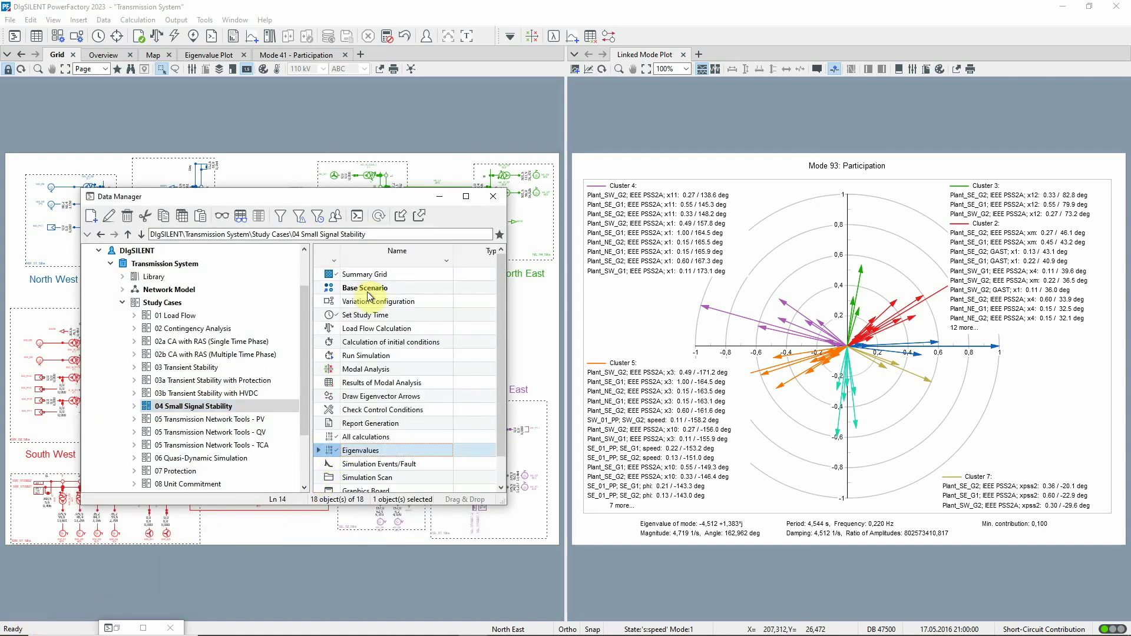
right_click(404, 450)
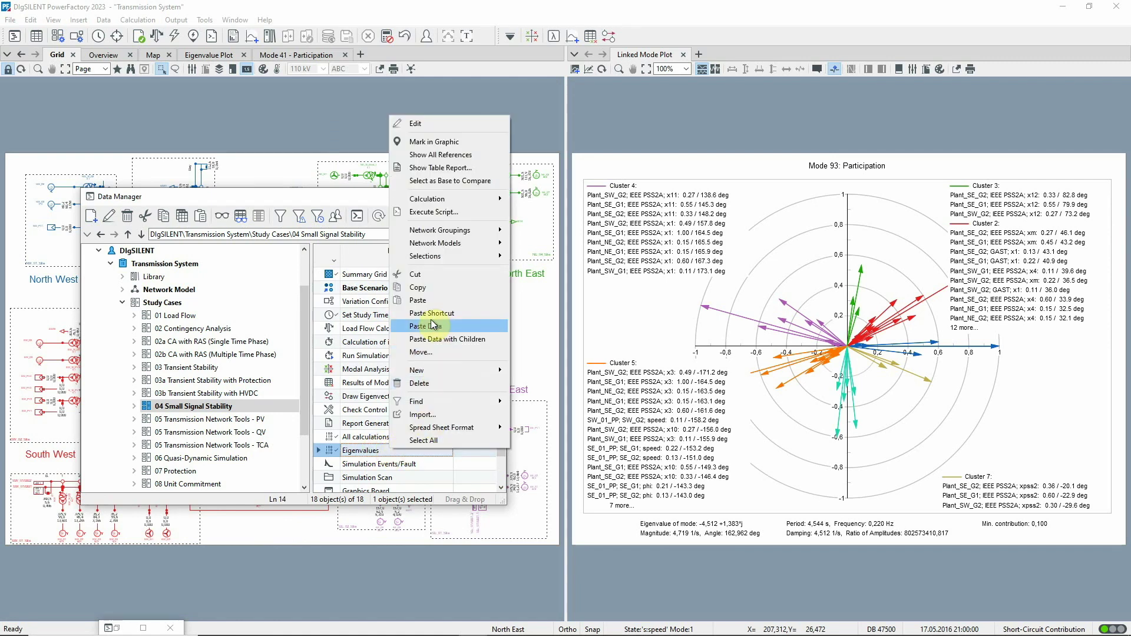
left_click(423, 300)
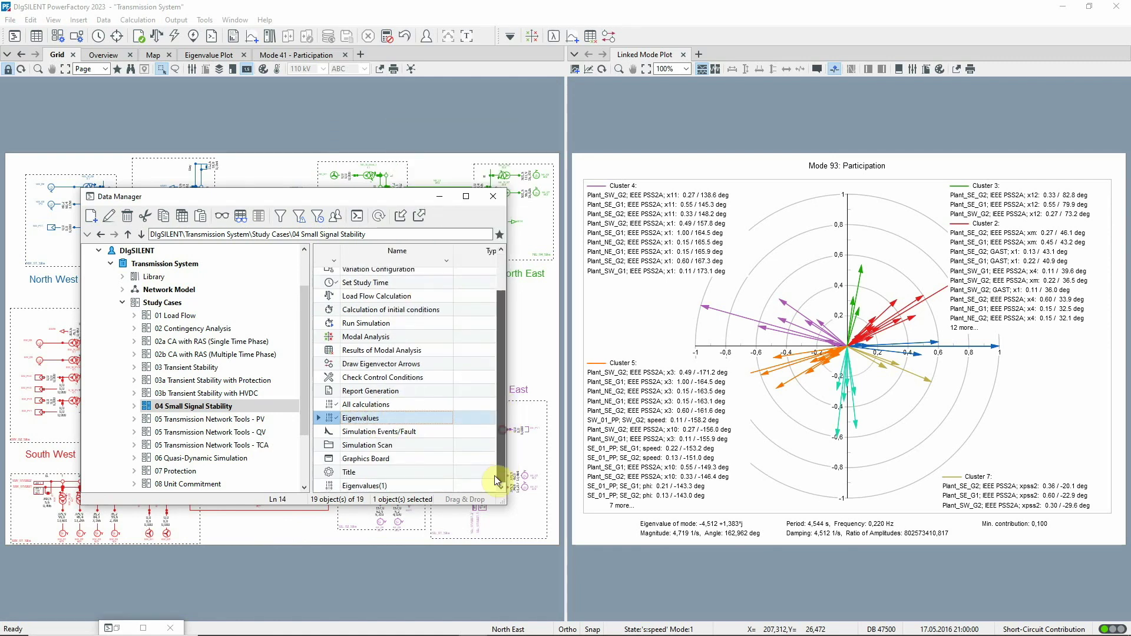
- Rename the pasted copy to 'Eigenvalues with NE_G7' and begin resetting the calculation
right_click(405, 487)
left_click(431, 497)
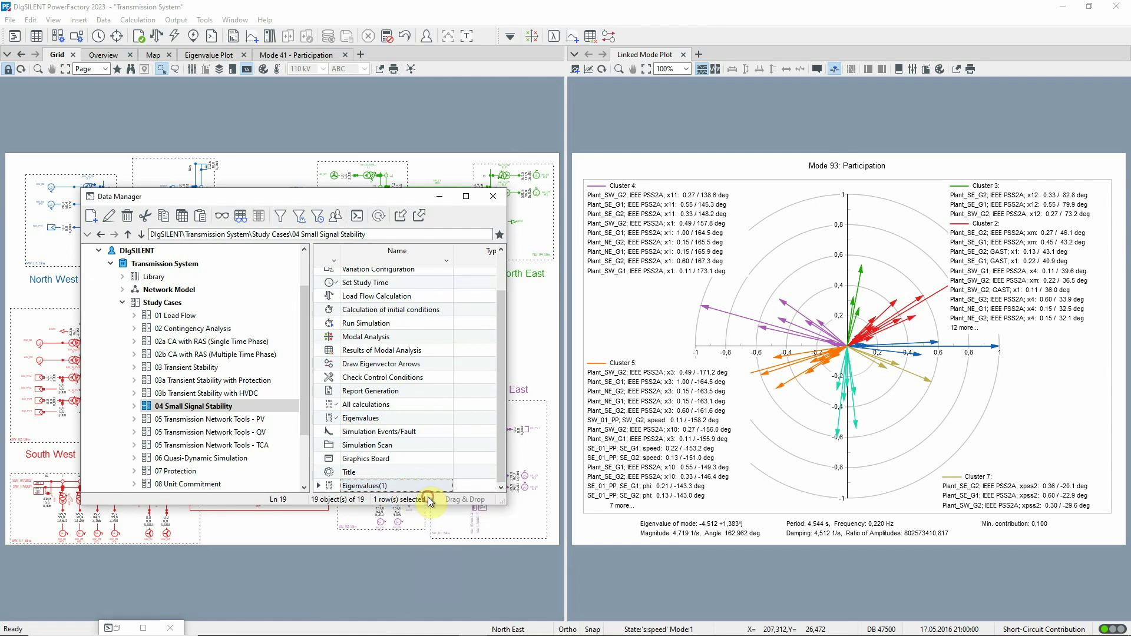
left_click(272, 221)
key("BackSpace")
key("BackSpace")
key("BackSpace")
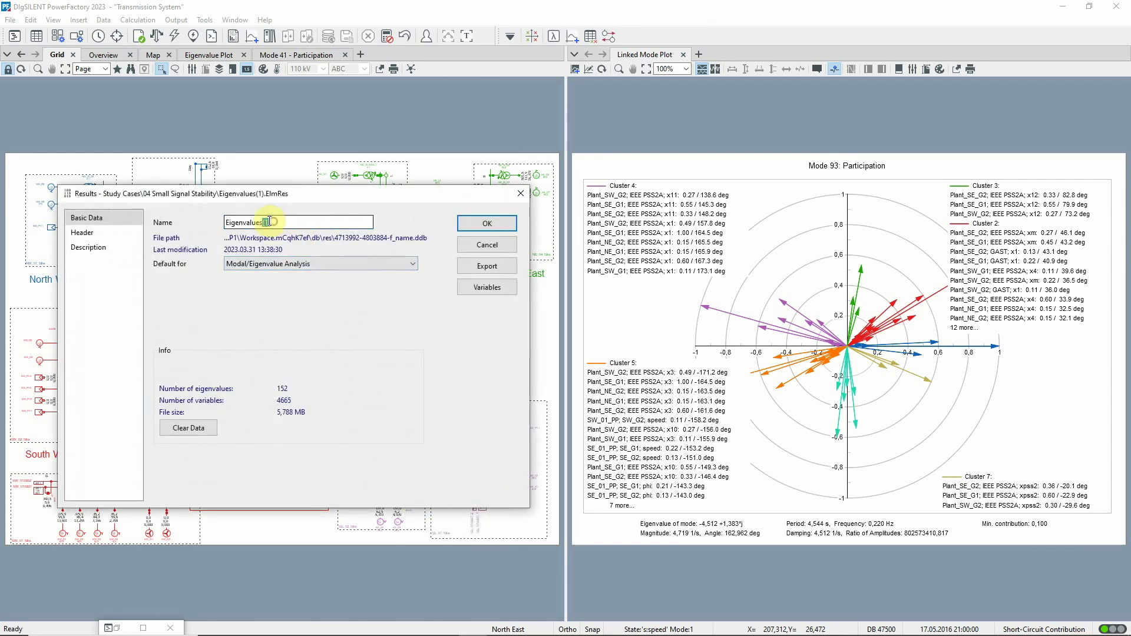
type("_w")
type("ith ")
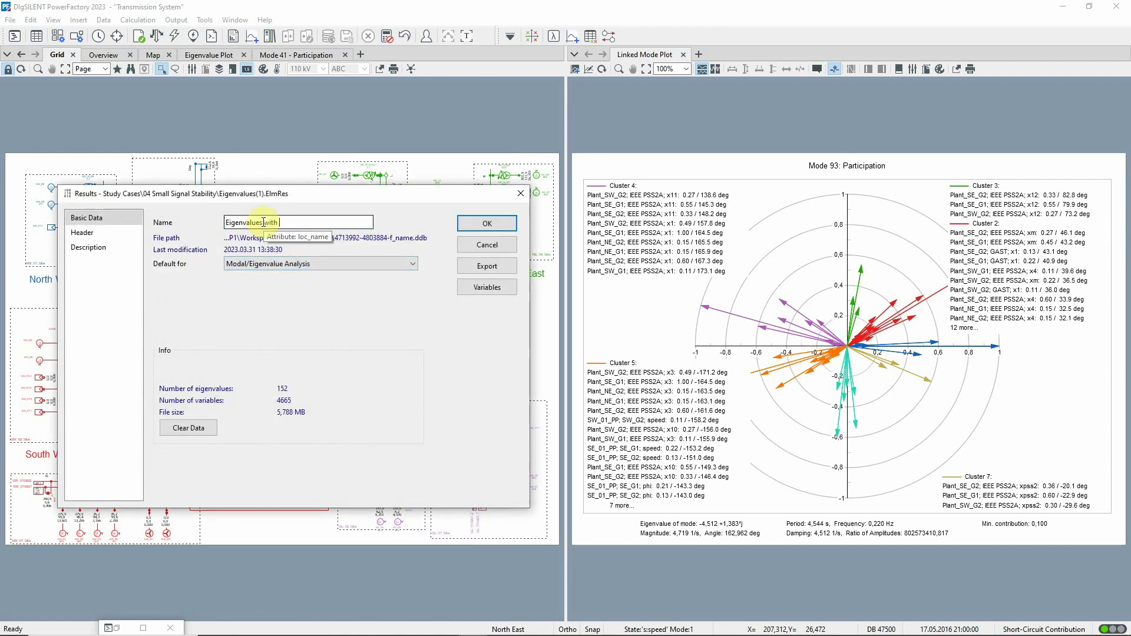
type("NE_G7")
left_click(474, 223)
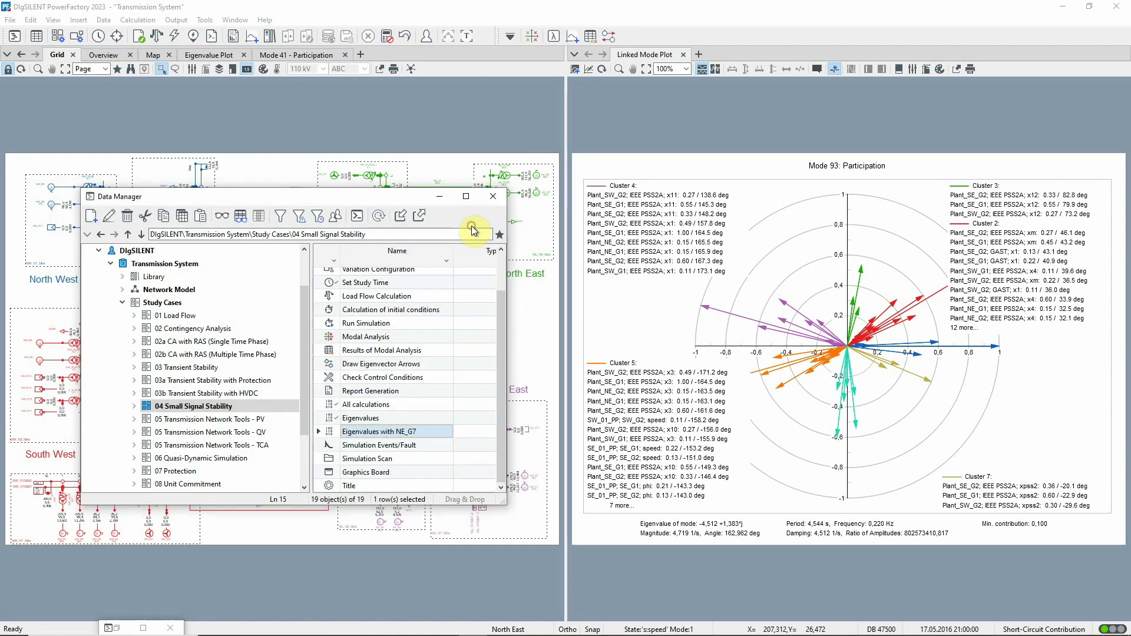
left_click(437, 193)
left_click(386, 37)
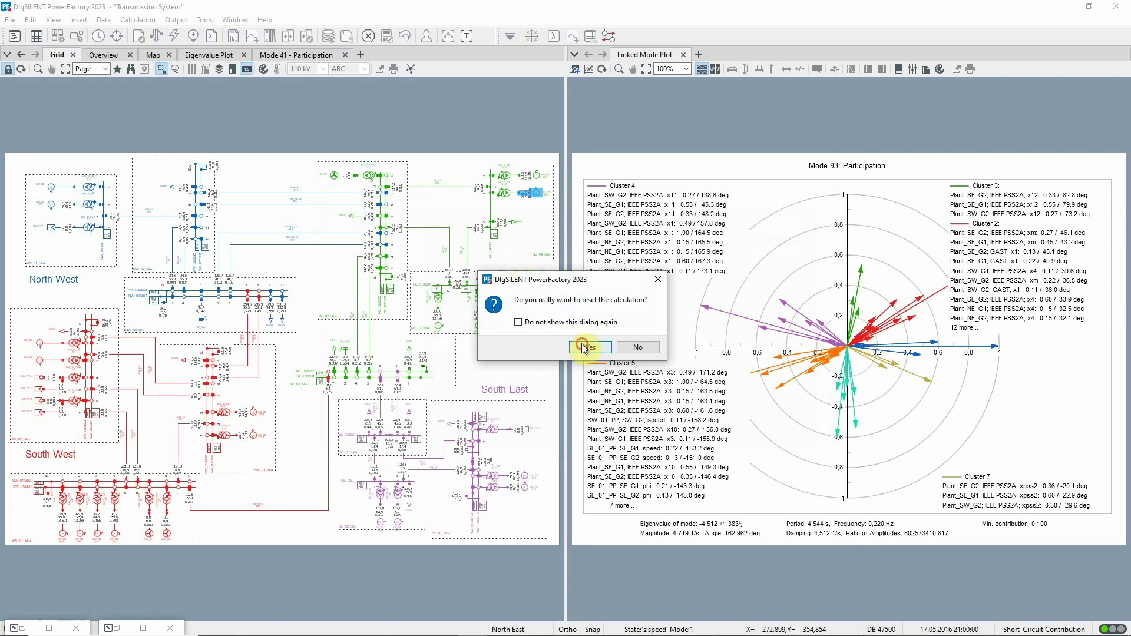
- Confirm the reset, switch off the North East generator, and rerun the eigenvalue analysis
left_click(583, 349)
right_click(537, 195)
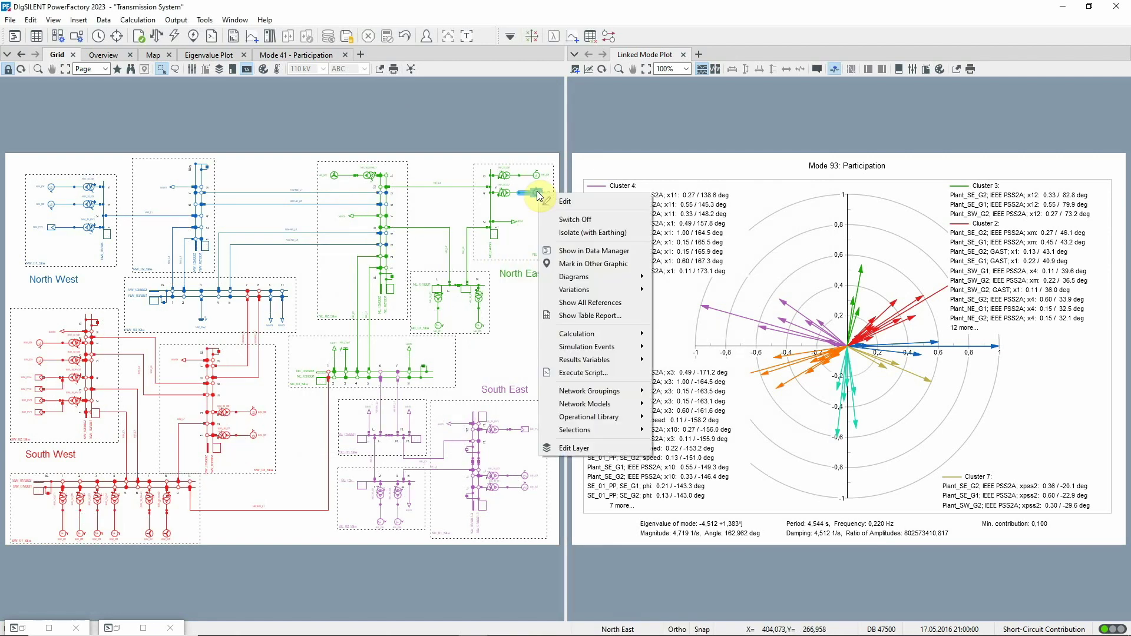
left_click(557, 218)
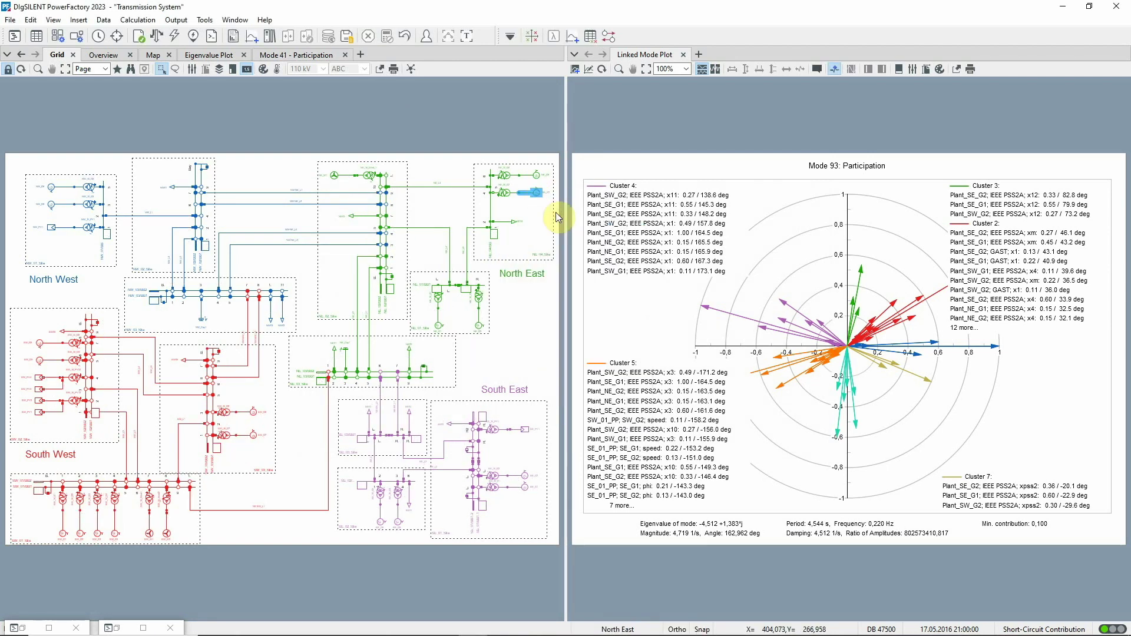
left_click(532, 36)
left_click(766, 190)
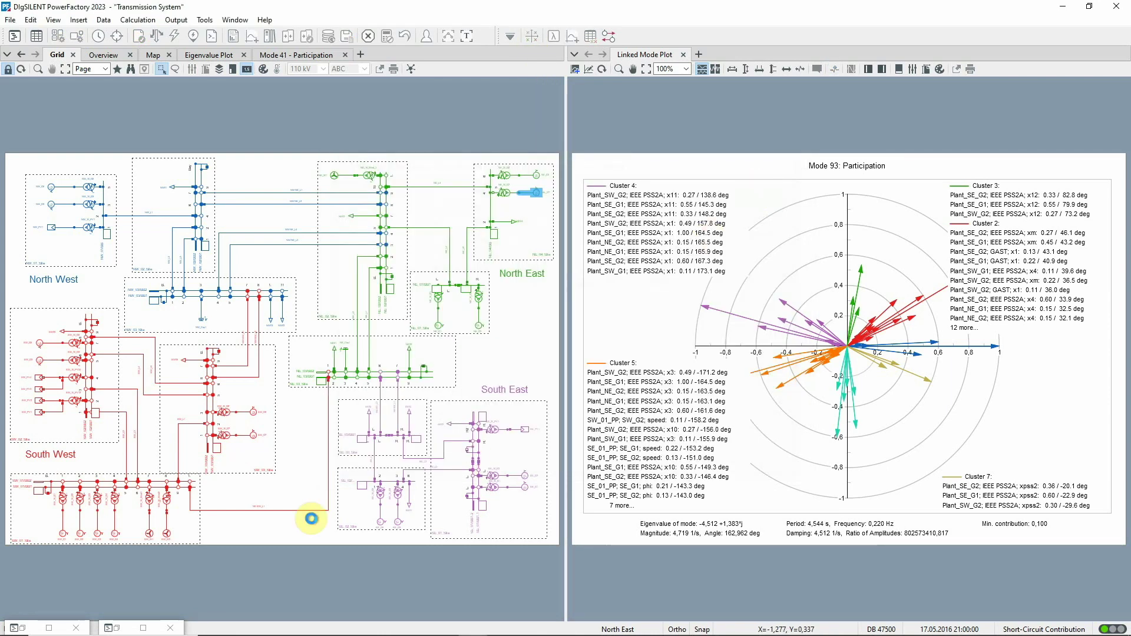
- Rename the rerun Eigenvalues results to 'Eigenvalues without NE_G7' and minimize the Data Manager
left_click(17, 628)
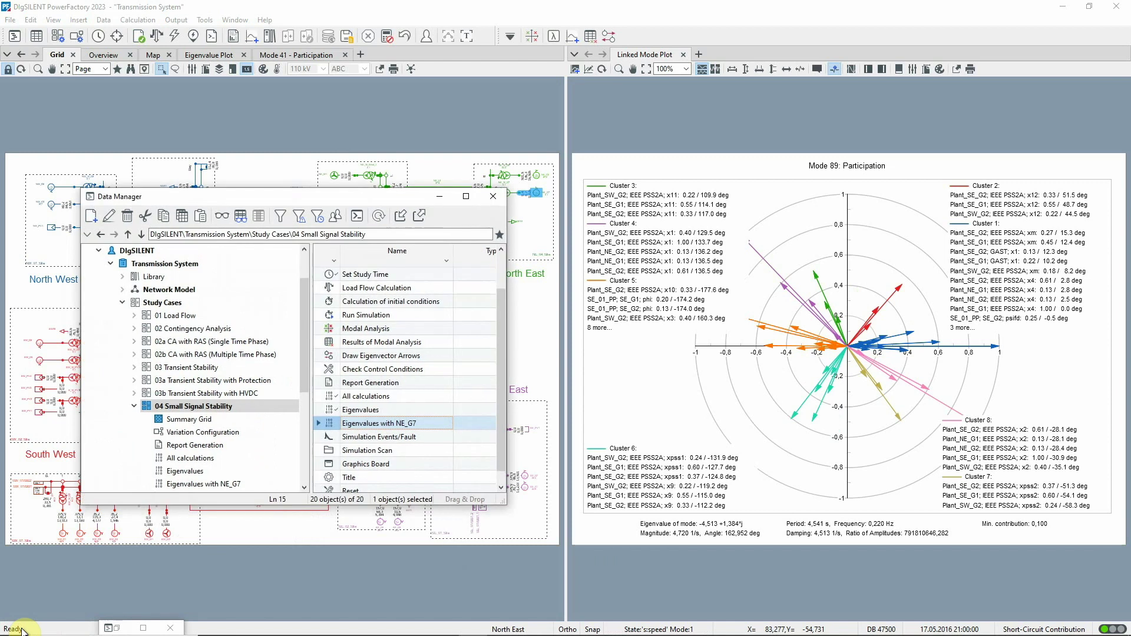
right_click(338, 410)
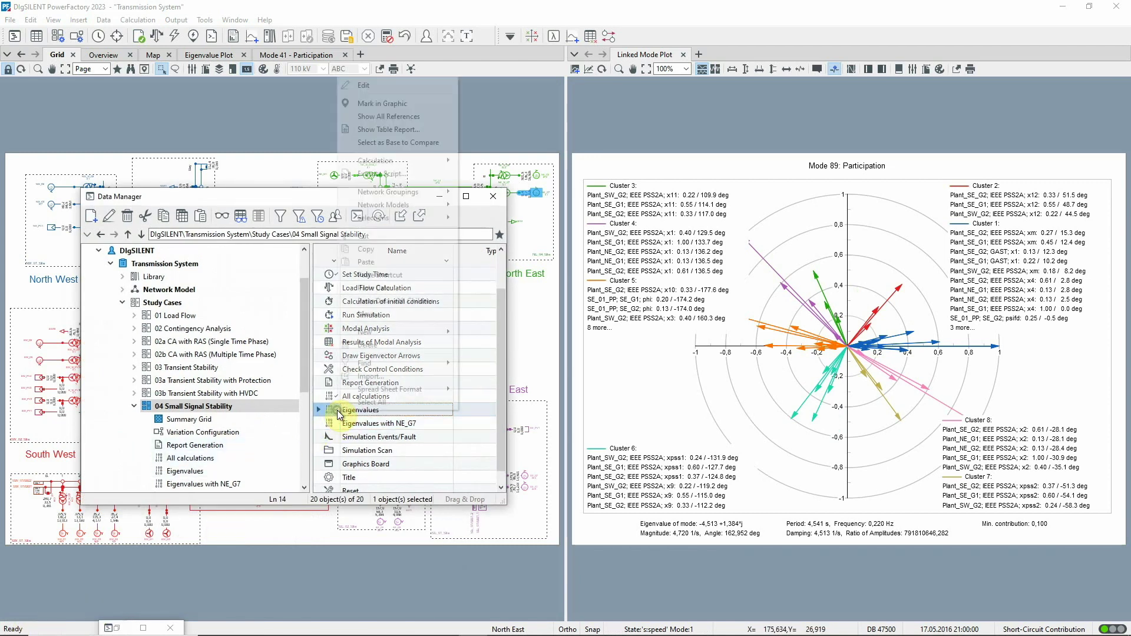
left_click(391, 86)
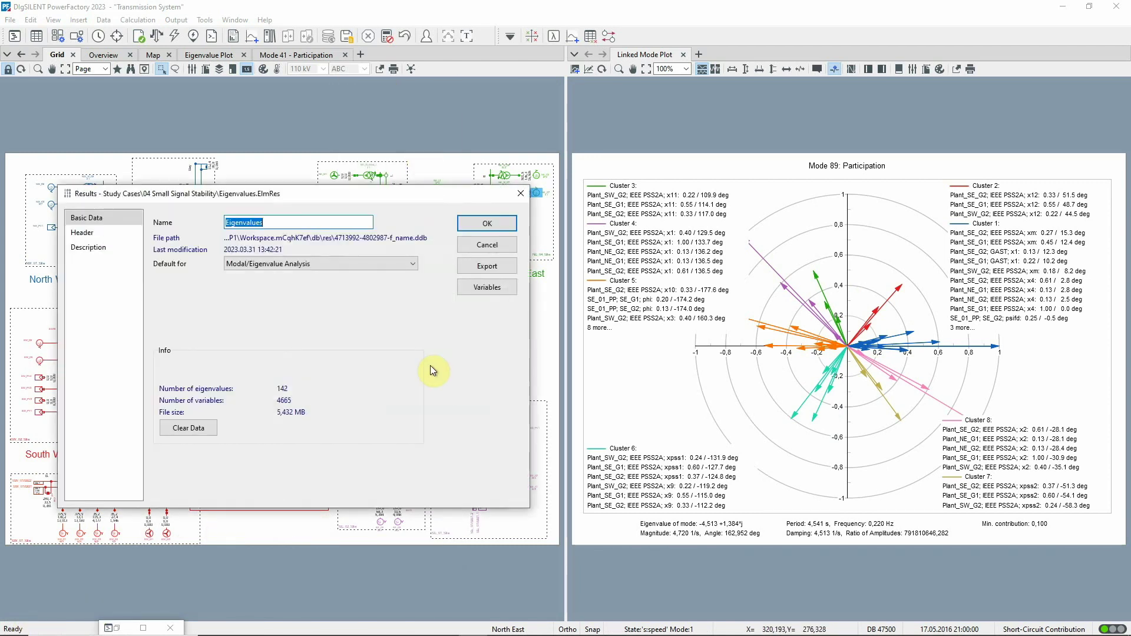
key("End")
type("withou")
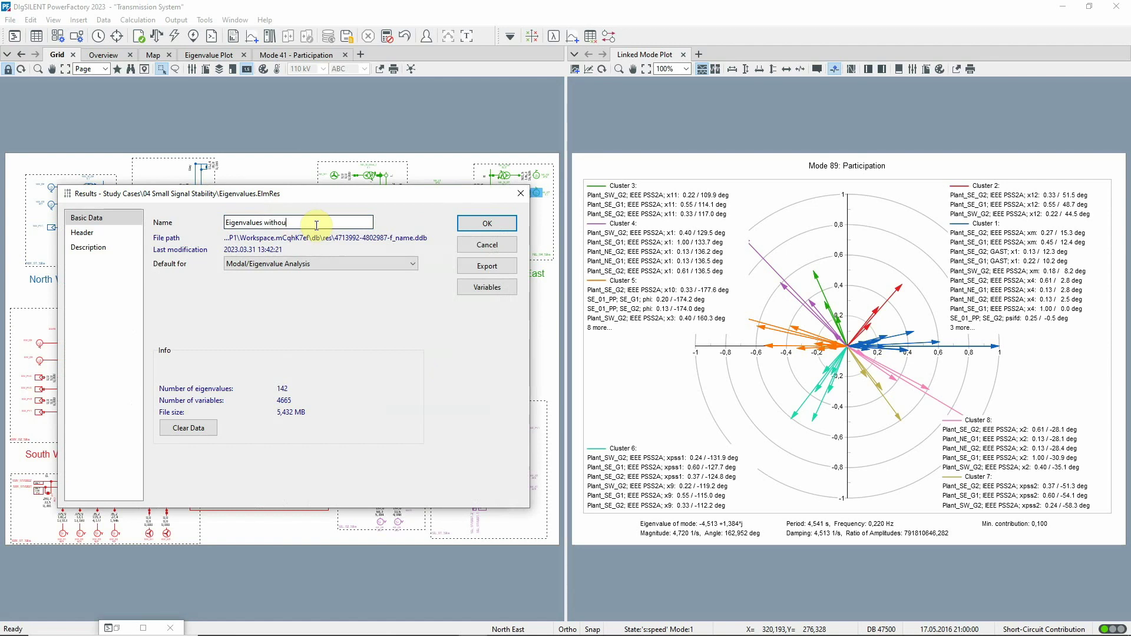
type("t NE_G7")
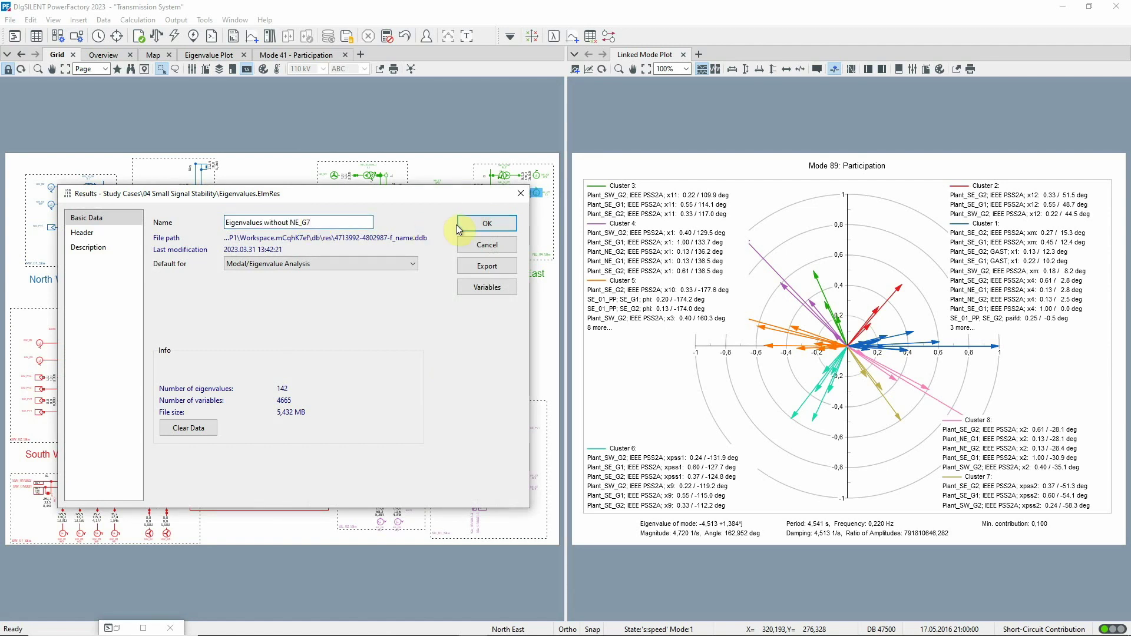
left_click(465, 222)
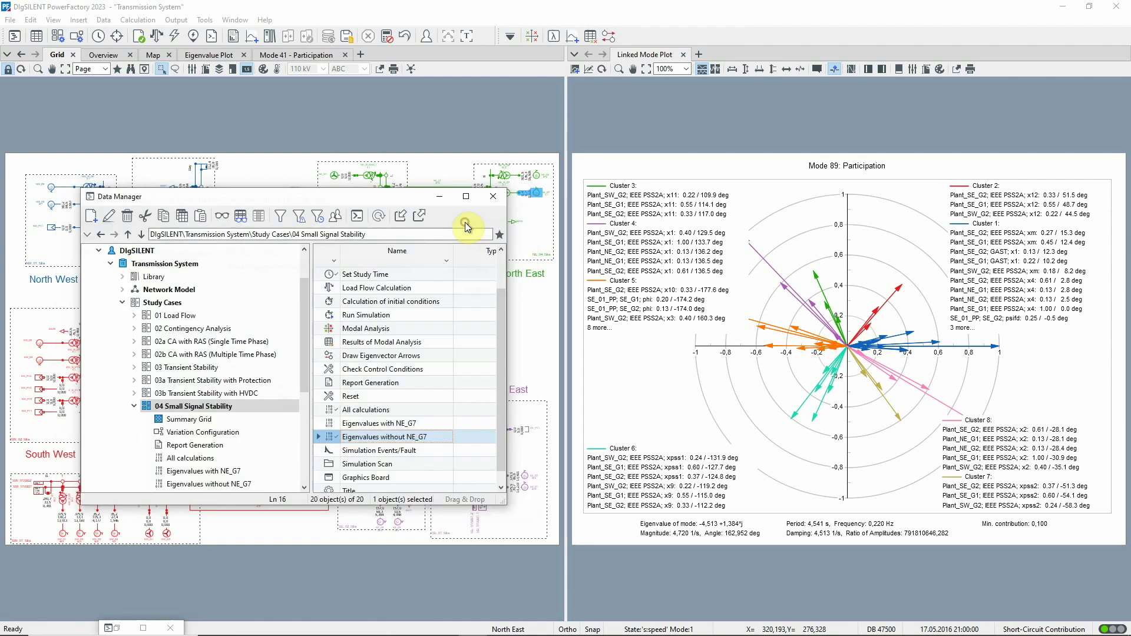
left_click(439, 196)
- Add 'Eigenvalues with NE_G7' as a second result set in the Eigenvalue Plot's shown data
left_click(233, 59)
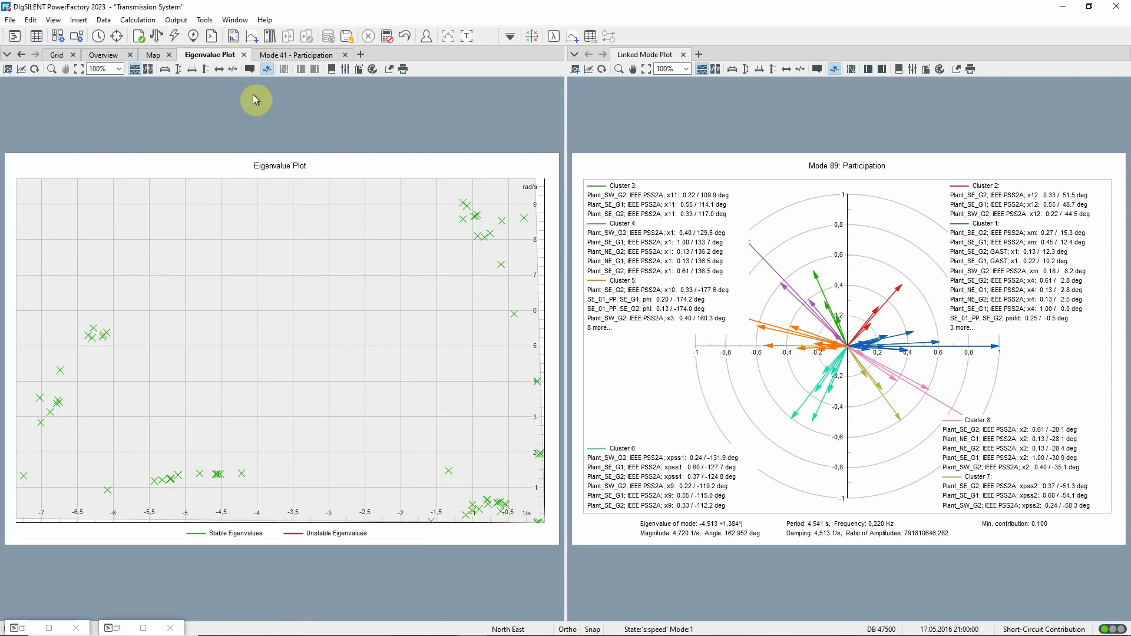
right_click(296, 227)
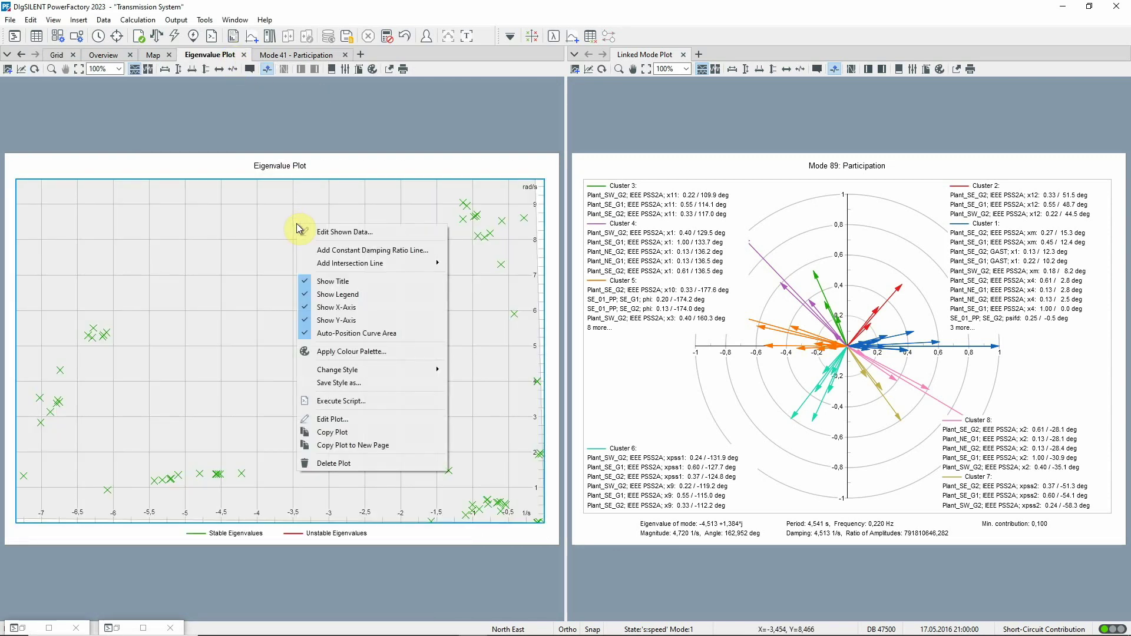
left_click(330, 235)
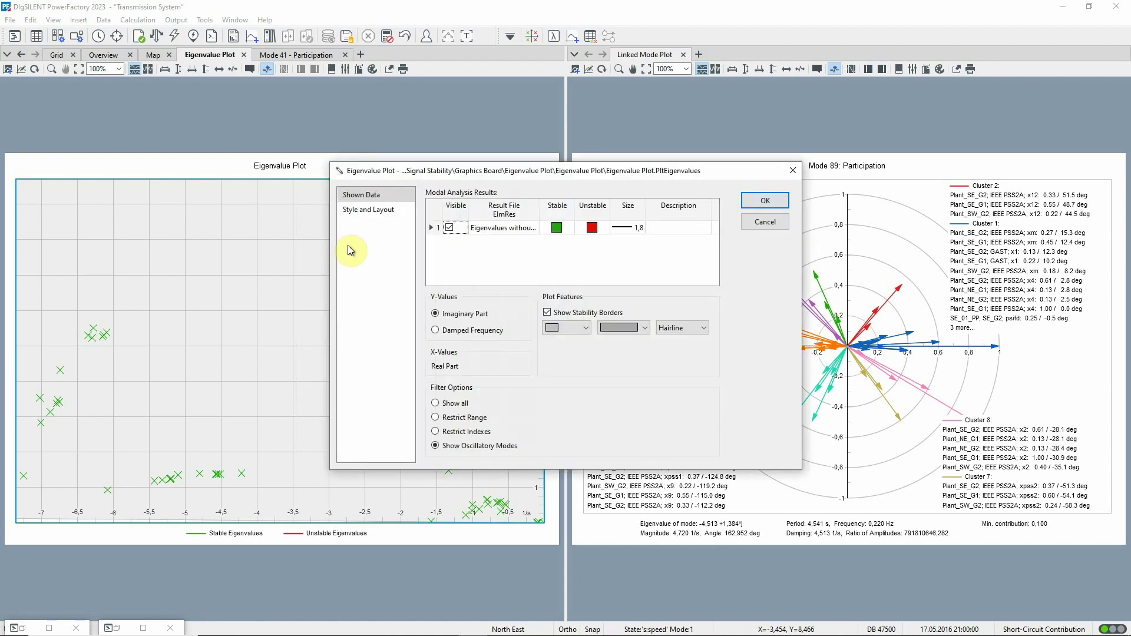
right_click(439, 231)
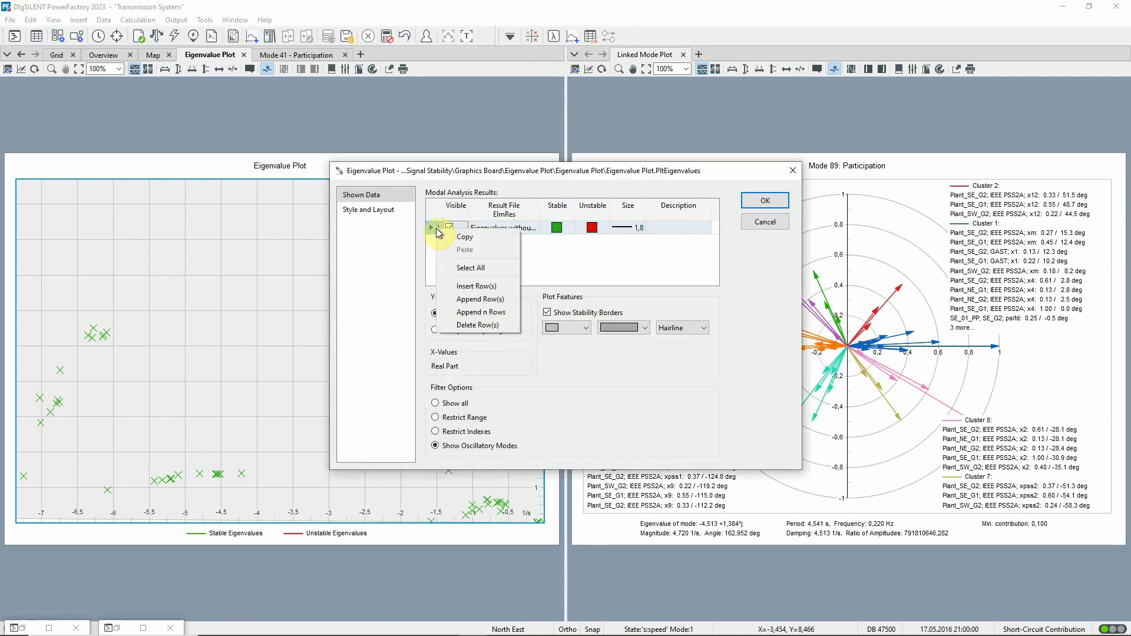
left_click(459, 286)
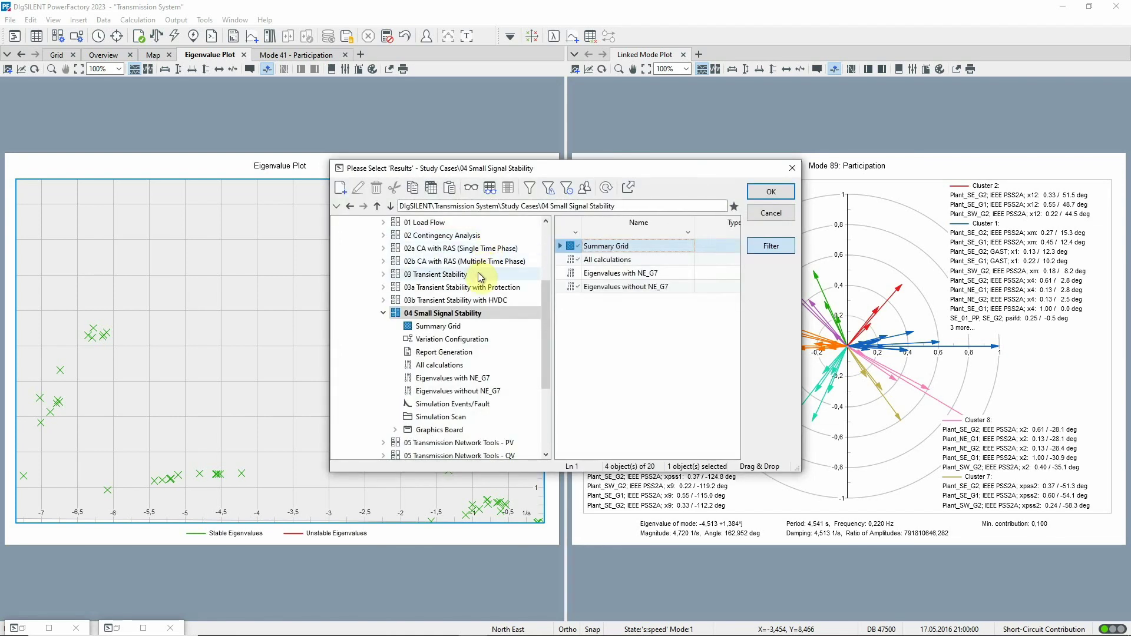
double_click(571, 277)
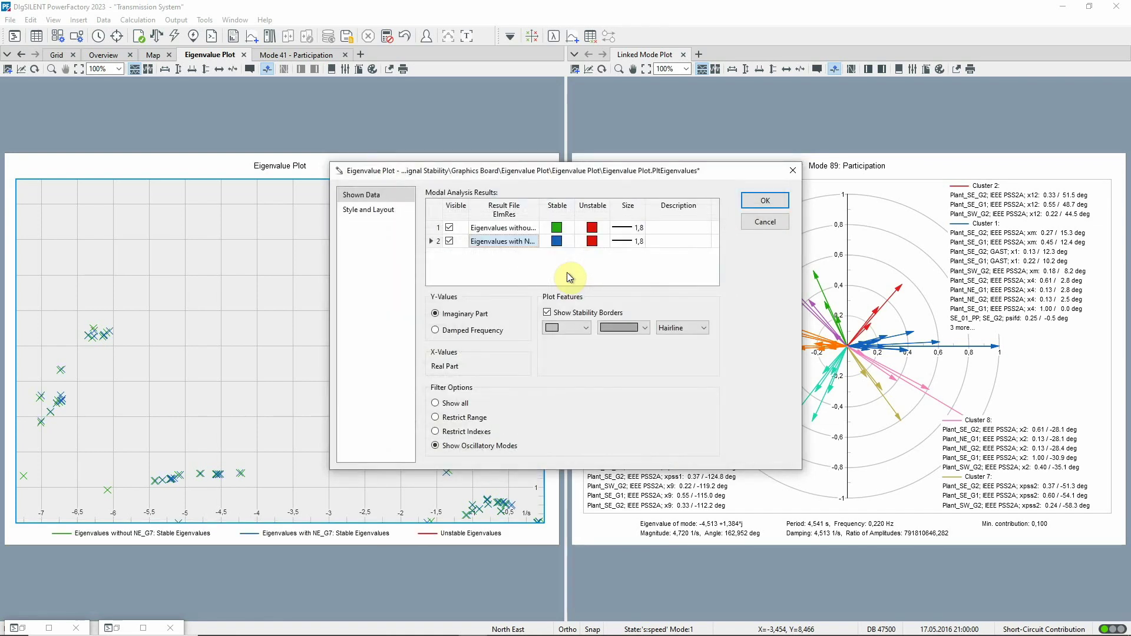
left_click_drag(541, 206, 566, 206)
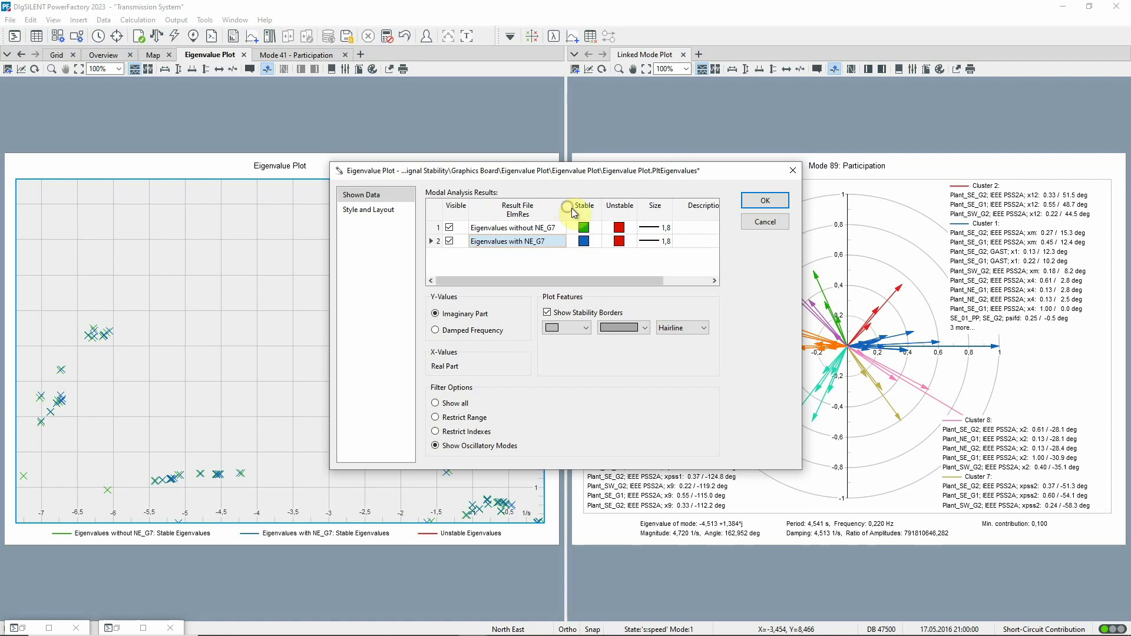
left_click(762, 203)
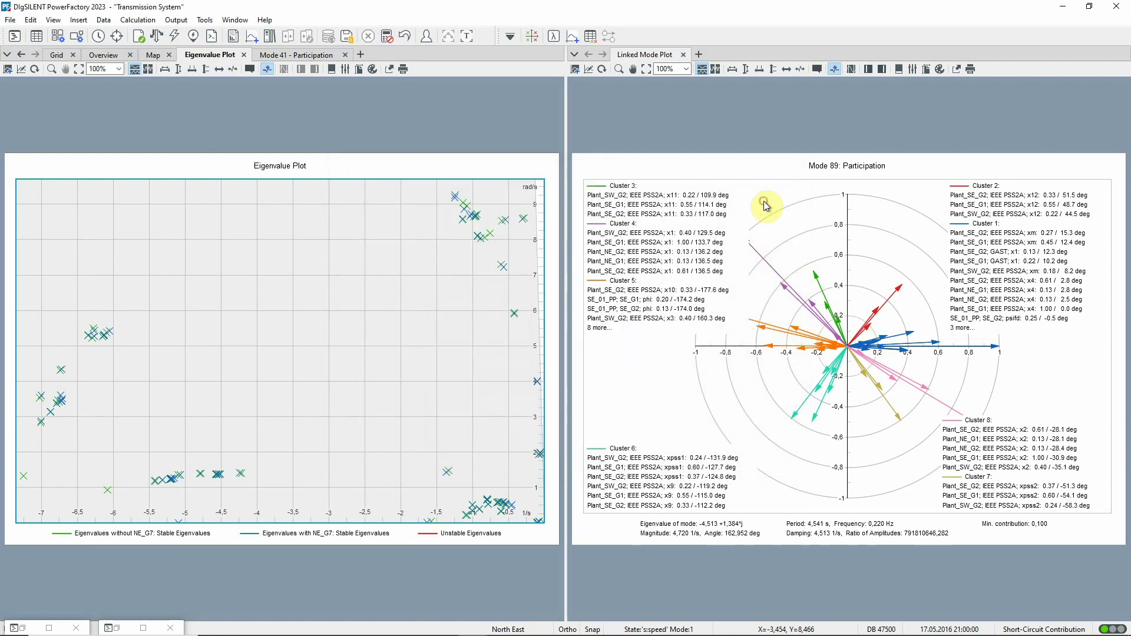
- Select the eigenvalue near -1.37 / 1.43 so the linked participation plot shows Mode 83
left_click(447, 471)
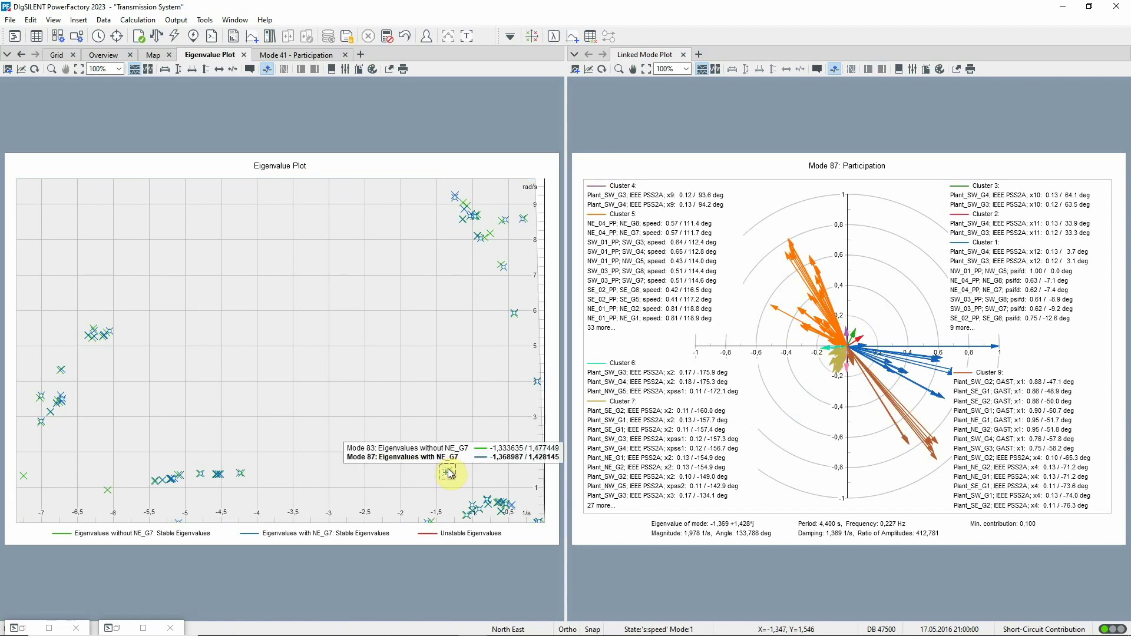
left_click(446, 471)
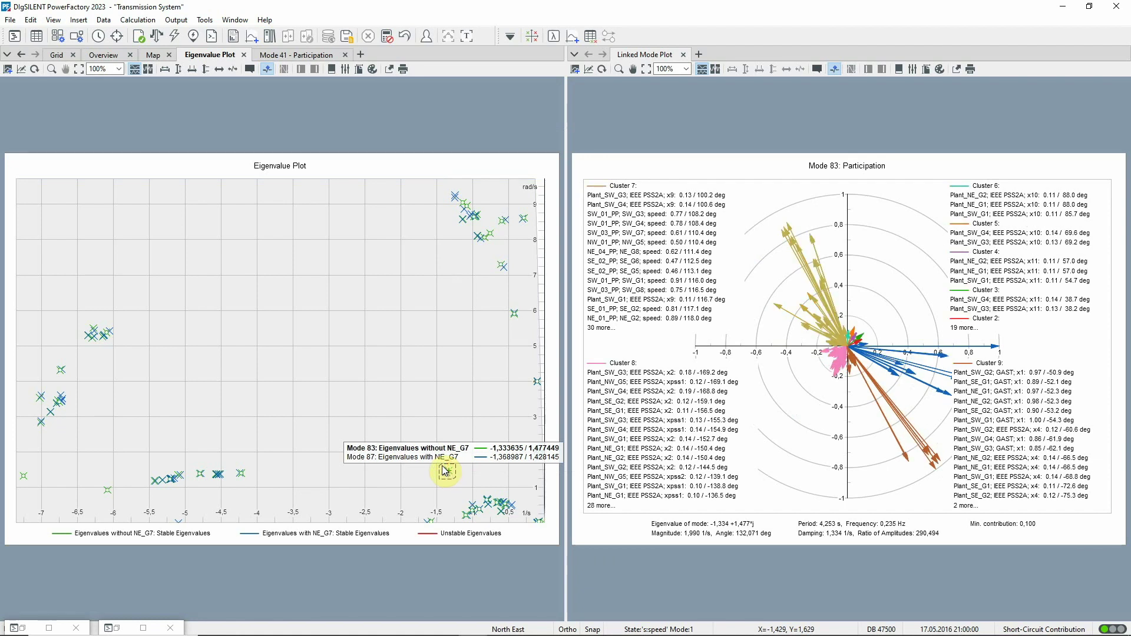